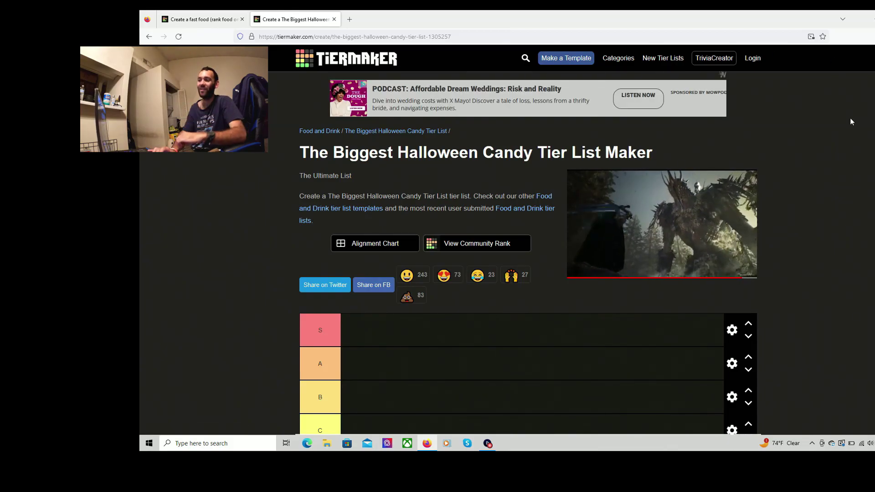
{"action": "scroll", "coordinate": [851, 121], "scroll_direction": "down", "scroll_amount": 3}
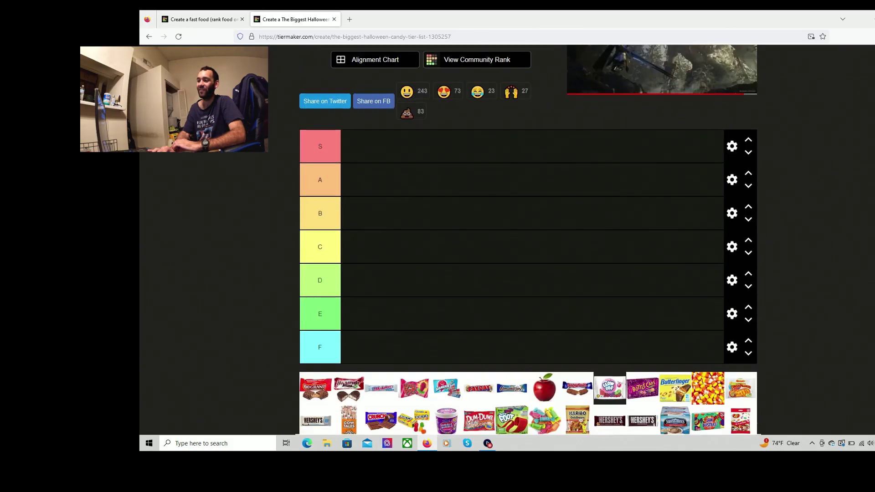
{"action": "scroll", "coordinate": [528, 240], "scroll_direction": "down", "scroll_amount": 2}
{"action": "scroll", "coordinate": [528, 239], "scroll_direction": "down", "scroll_amount": 1}
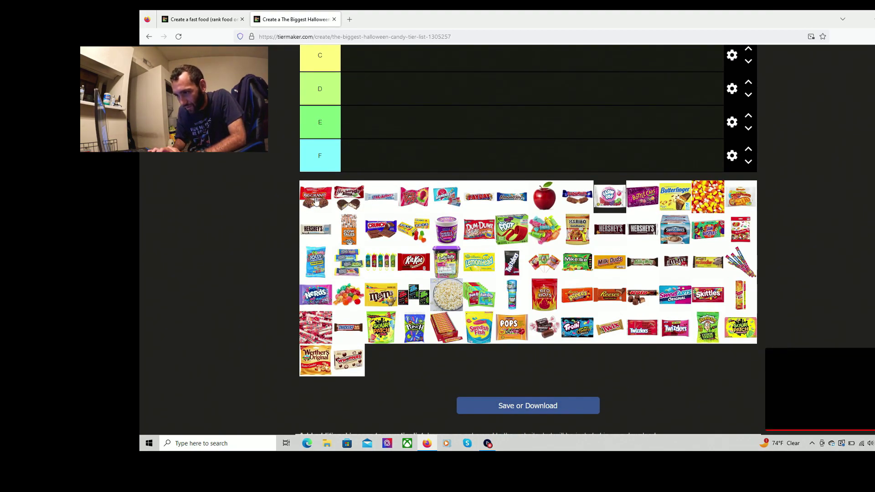
{"action": "scroll", "coordinate": [527, 239], "scroll_direction": "up", "scroll_amount": 2}
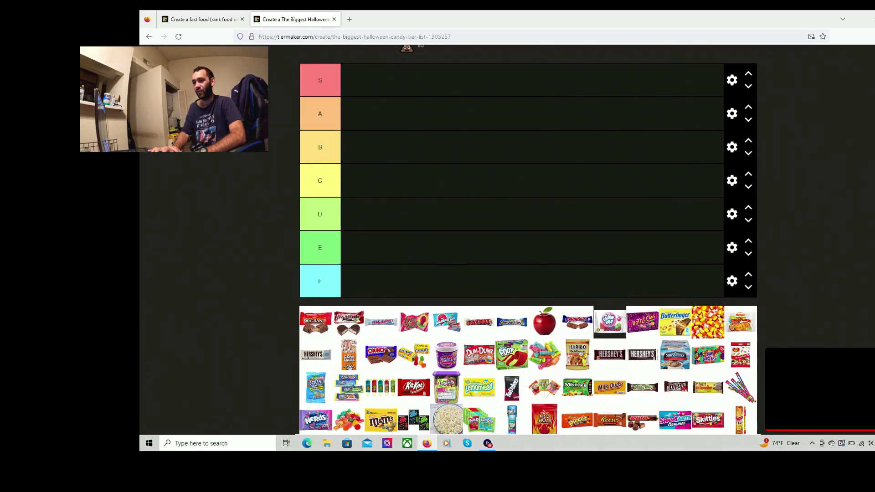
Step: Rank 100 Grand in the S tier and Almond Joy in the F tier
{"action": "left_click_drag", "start_coordinate": [315, 328], "coordinate": [420, 99]}
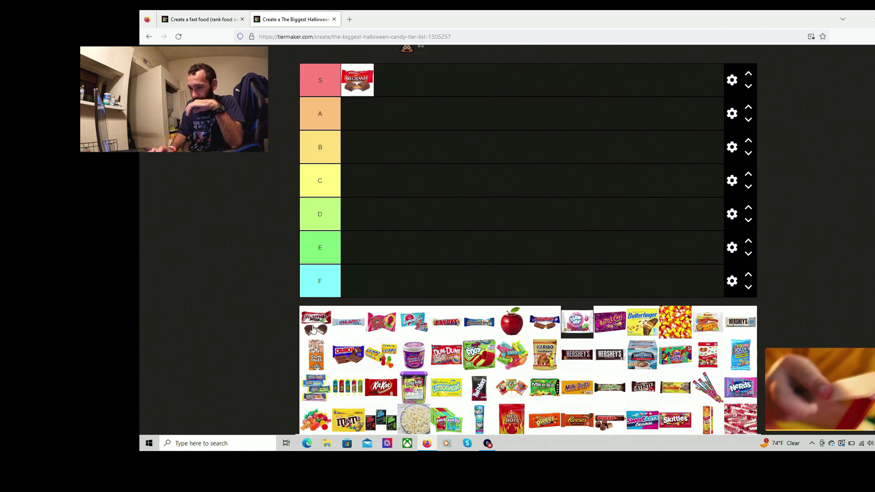
{"action": "left_click_drag", "start_coordinate": [317, 326], "coordinate": [350, 289]}
Step: Relabel the F tier as 'idk' and delete the extra NEW tier row
{"action": "left_click", "coordinate": [732, 281]}
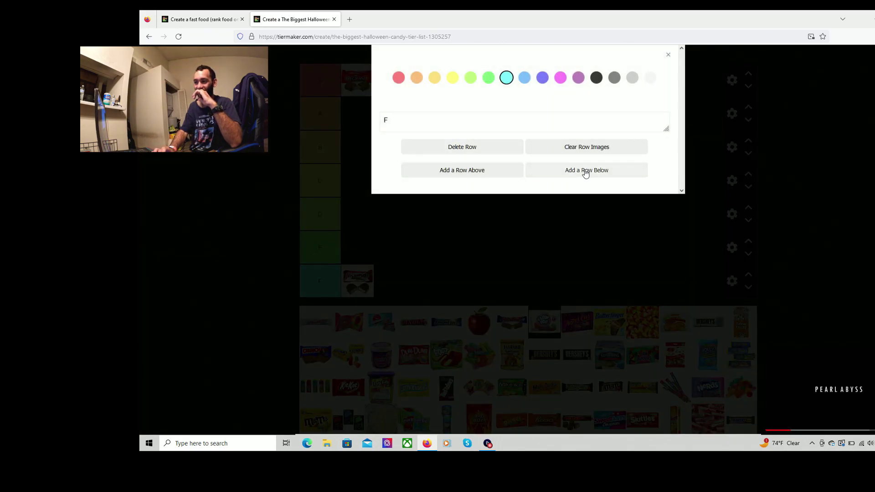
{"action": "left_click", "coordinate": [586, 171]}
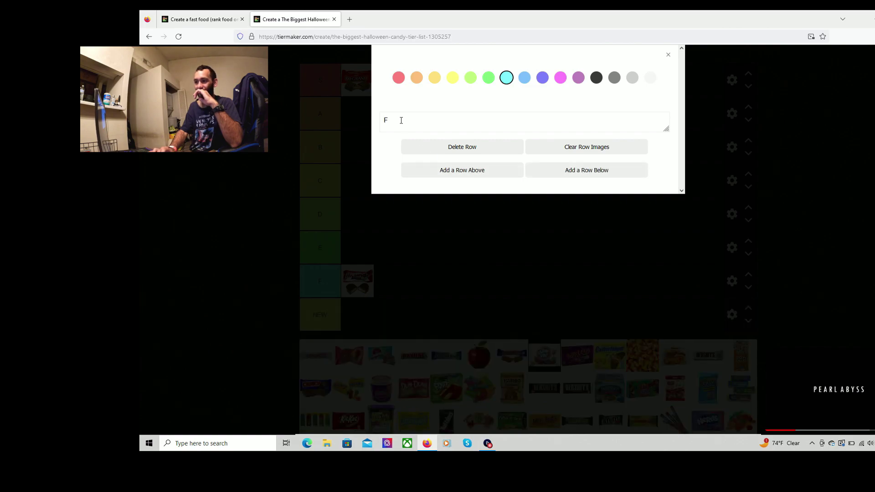
{"action": "left_click", "coordinate": [401, 120]}
{"action": "key", "text": "BackSpace"}
{"action": "type", "text": "id"}
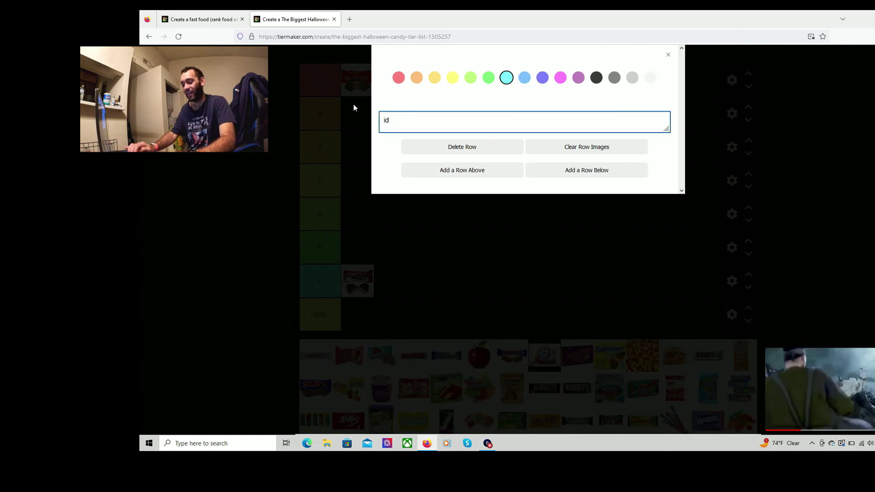
{"action": "type", "text": "k"}
{"action": "key", "text": "Return"}
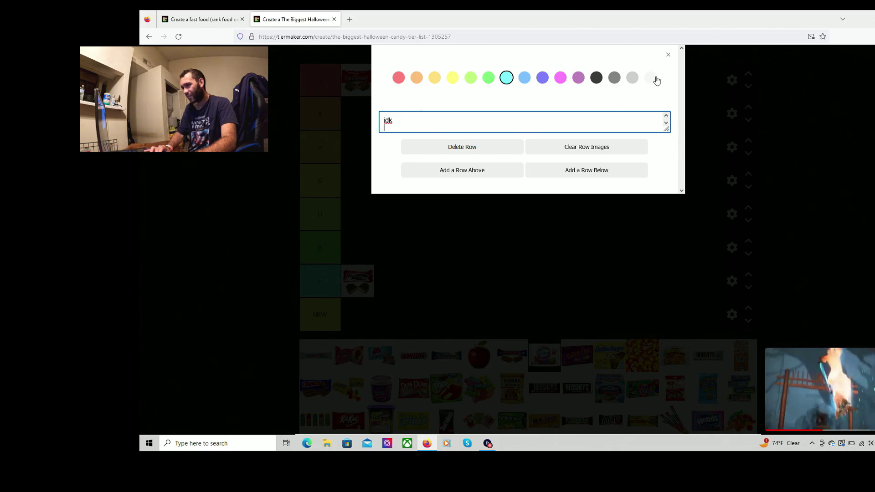
{"action": "left_click", "coordinate": [668, 54]}
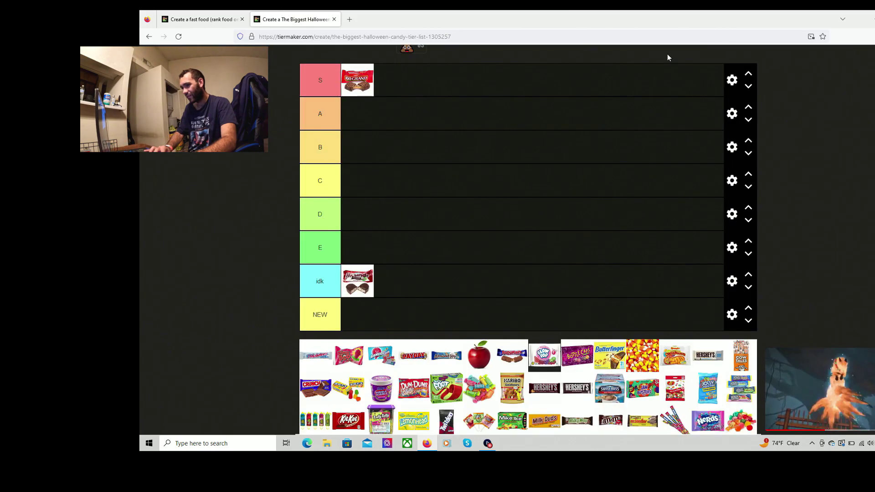
{"action": "left_click", "coordinate": [732, 315]}
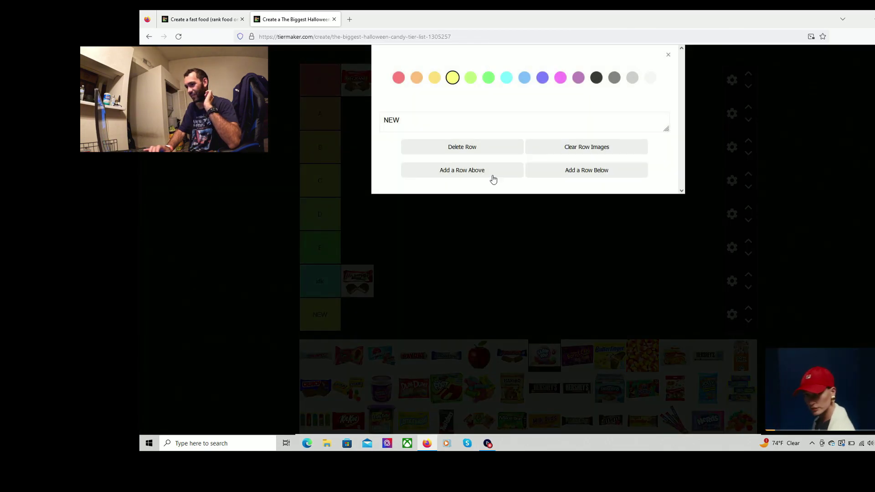
{"action": "left_click", "coordinate": [470, 147]}
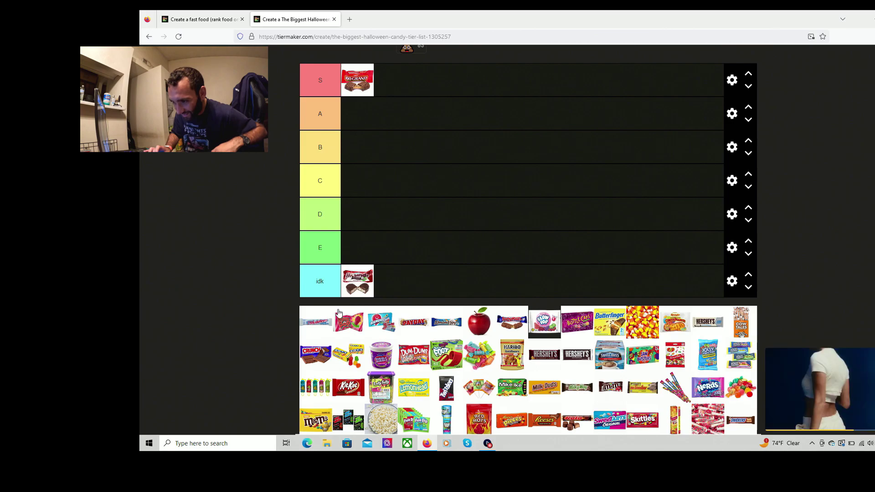
Step: Add two tray candies to the S tier and one to the A tier
{"action": "mouse_move", "coordinate": [318, 330]}
{"action": "left_mouse_down"}
{"action": "mouse_move", "coordinate": [436, 178]}
{"action": "mouse_move", "coordinate": [477, 91]}
{"action": "left_mouse_up"}
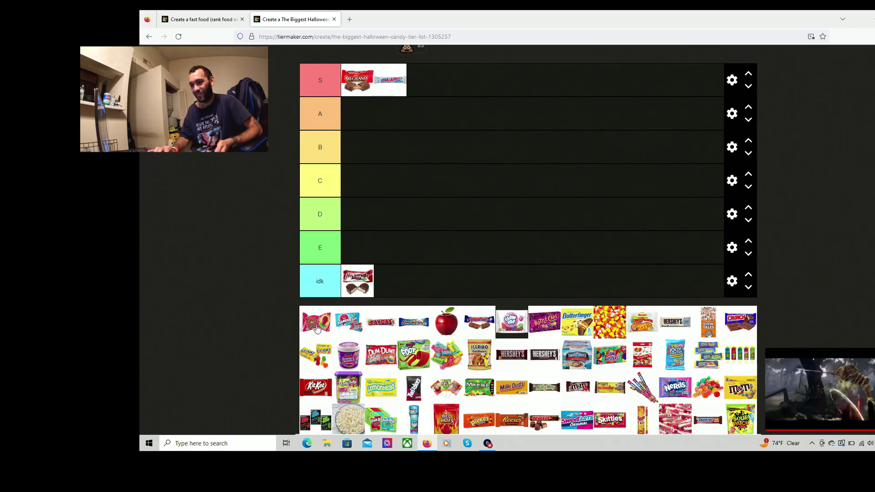
{"action": "mouse_move", "coordinate": [316, 329]}
{"action": "left_mouse_down"}
{"action": "mouse_move", "coordinate": [498, 118]}
{"action": "mouse_move", "coordinate": [511, 91]}
{"action": "mouse_move", "coordinate": [502, 113]}
{"action": "left_mouse_up"}
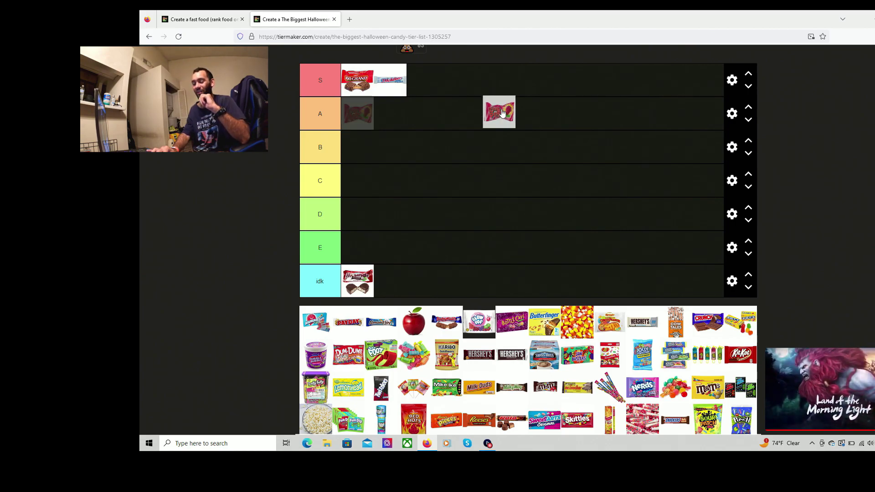
{"action": "left_click_drag", "start_coordinate": [503, 114], "coordinate": [501, 115]}
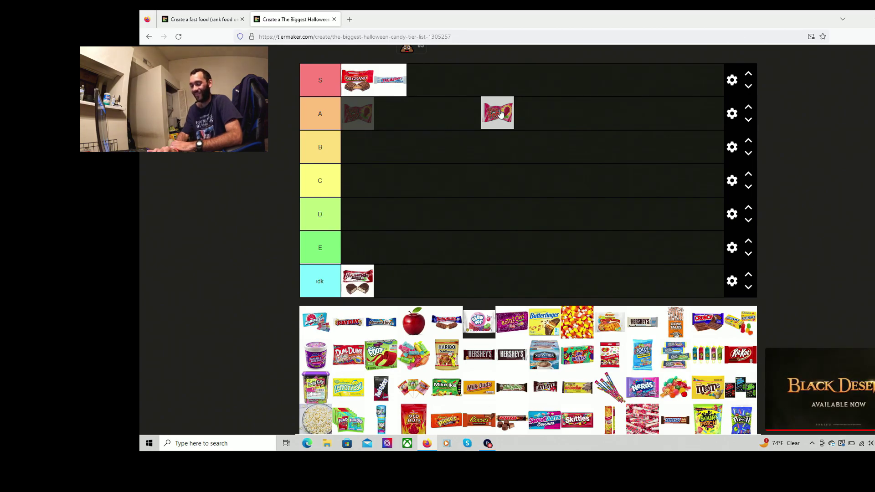
{"action": "left_click_drag", "start_coordinate": [499, 114], "coordinate": [499, 114]}
{"action": "left_click_drag", "start_coordinate": [315, 321], "coordinate": [357, 80]}
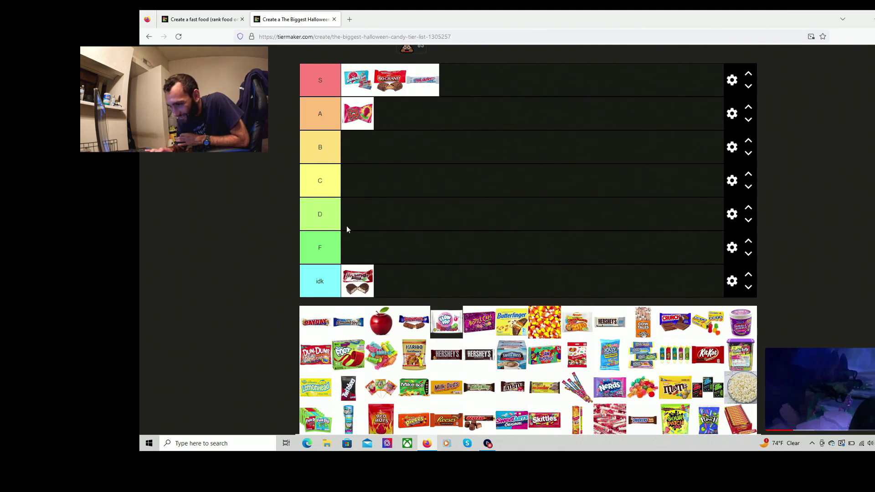
Step: Rank PayDay in the C tier and move Almond Joy into the A tier
{"action": "mouse_move", "coordinate": [328, 313]}
{"action": "left_mouse_down"}
{"action": "mouse_move", "coordinate": [446, 145]}
{"action": "mouse_move", "coordinate": [390, 225]}
{"action": "mouse_move", "coordinate": [408, 178]}
{"action": "left_mouse_up"}
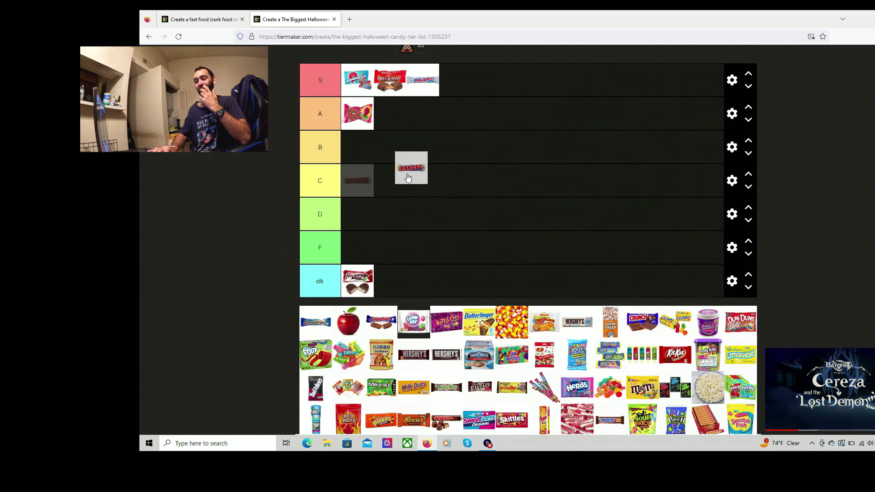
{"action": "left_click_drag", "start_coordinate": [407, 178], "coordinate": [369, 181]}
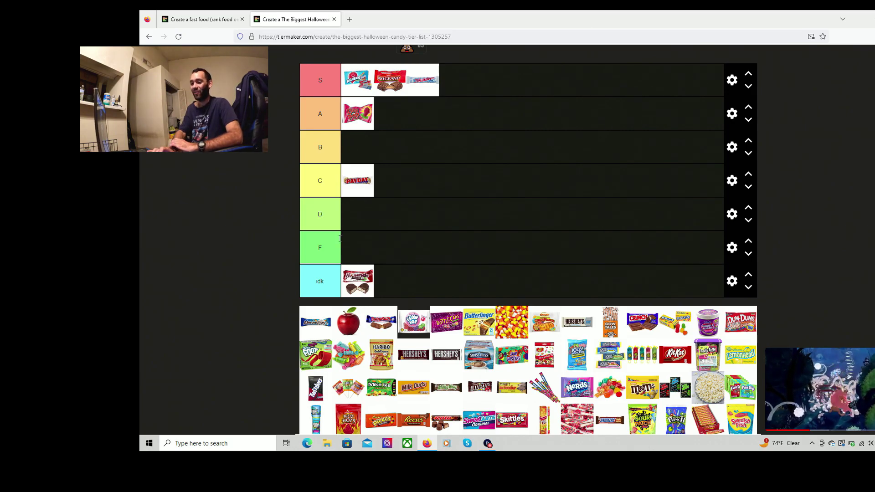
{"action": "mouse_move", "coordinate": [316, 328]}
{"action": "left_mouse_down"}
{"action": "mouse_move", "coordinate": [441, 219]}
{"action": "mouse_move", "coordinate": [441, 157]}
{"action": "left_mouse_up"}
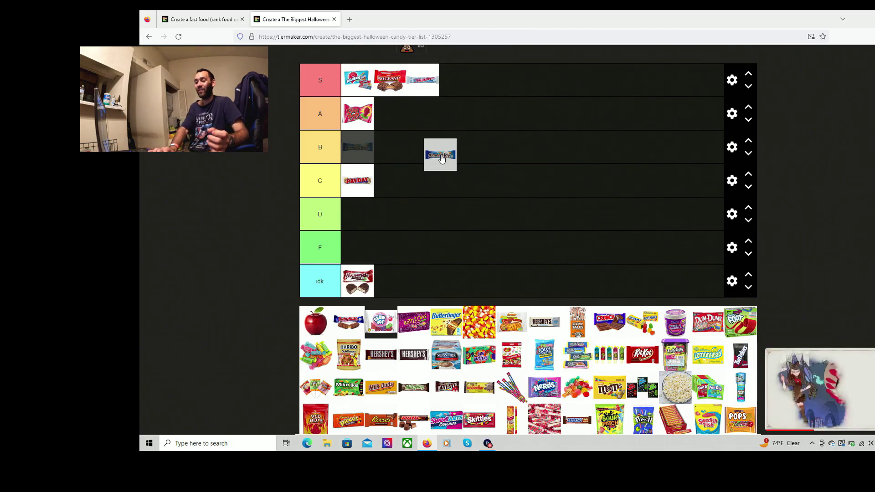
{"action": "mouse_move", "coordinate": [441, 157]}
{"action": "left_mouse_down"}
{"action": "mouse_move", "coordinate": [459, 123]}
{"action": "mouse_move", "coordinate": [448, 151]}
{"action": "mouse_move", "coordinate": [455, 133]}
{"action": "left_mouse_up"}
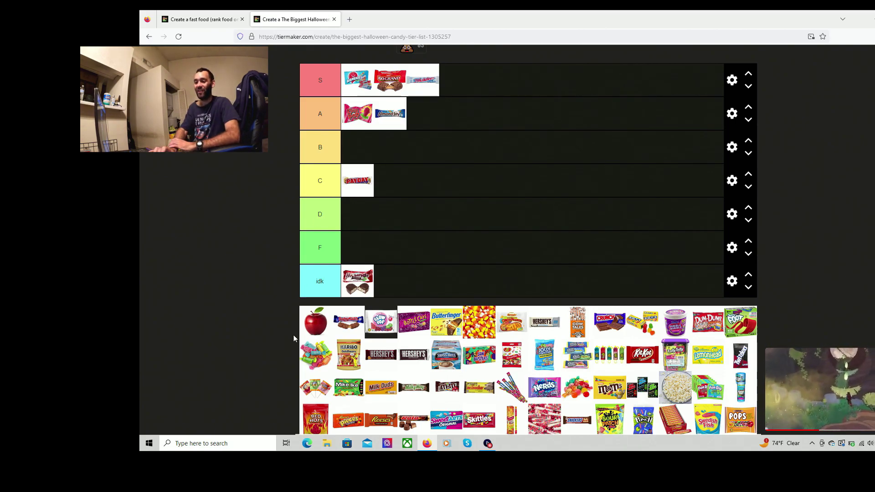
Step: Put the apple in F, another candy in B, and Blow Pop after Almond Joy in A
{"action": "mouse_move", "coordinate": [316, 321]}
{"action": "left_mouse_down"}
{"action": "mouse_move", "coordinate": [365, 223]}
{"action": "mouse_move", "coordinate": [394, 256]}
{"action": "left_mouse_up"}
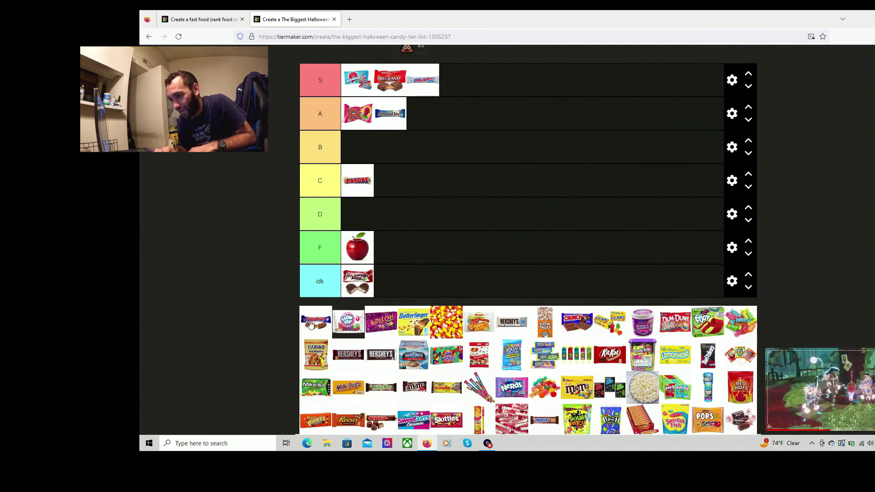
{"action": "left_click_drag", "start_coordinate": [311, 326], "coordinate": [503, 152]}
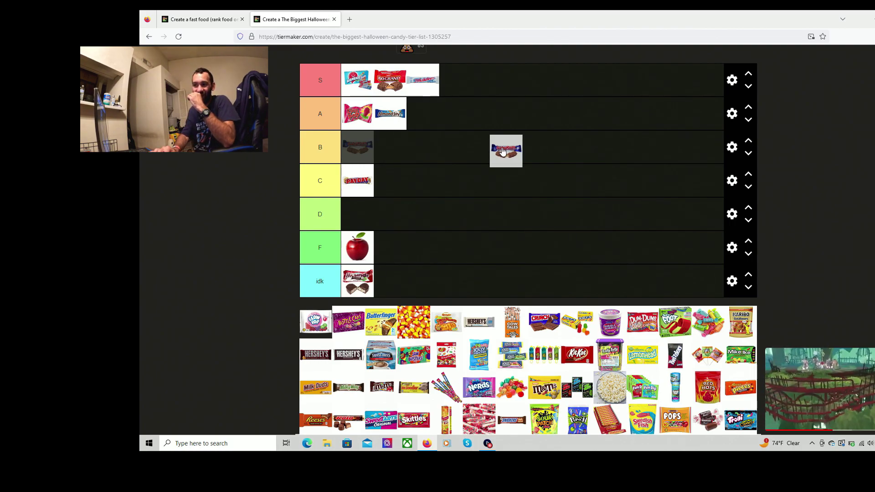
{"action": "mouse_move", "coordinate": [503, 152]}
{"action": "left_mouse_down"}
{"action": "mouse_move", "coordinate": [509, 125]}
{"action": "mouse_move", "coordinate": [505, 136]}
{"action": "left_mouse_up"}
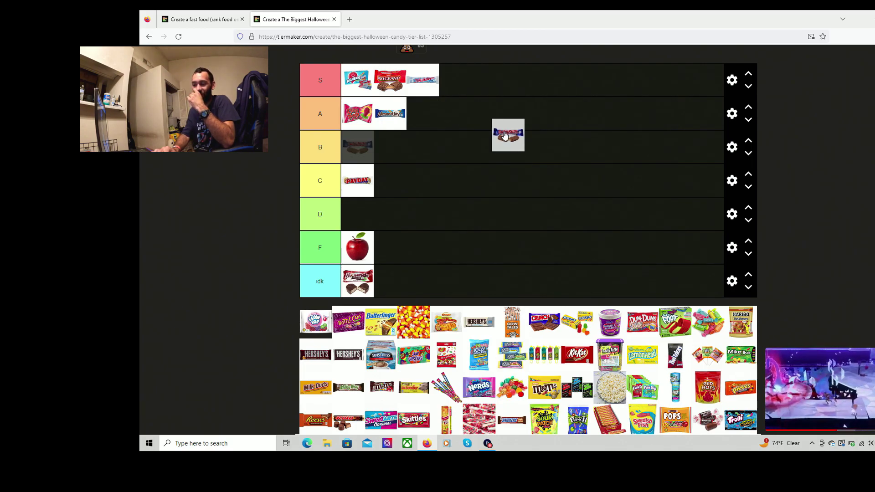
{"action": "left_click_drag", "start_coordinate": [505, 136], "coordinate": [472, 139]}
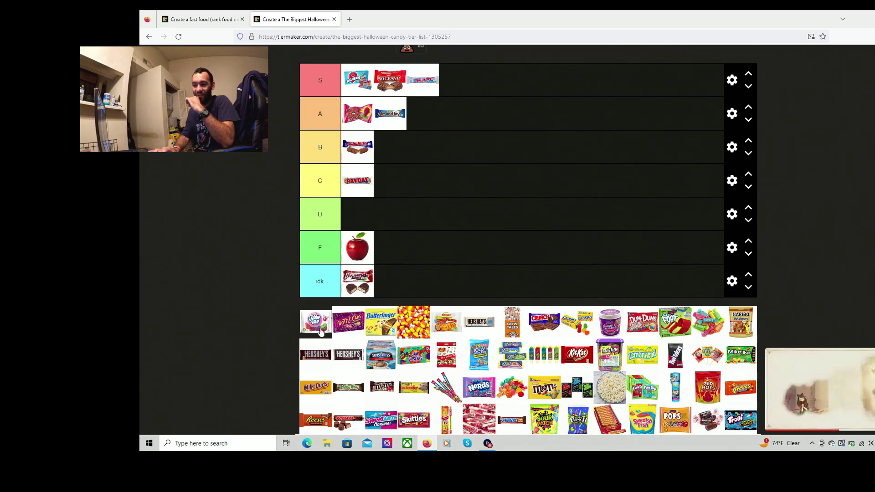
{"action": "left_click_drag", "start_coordinate": [322, 331], "coordinate": [370, 240]}
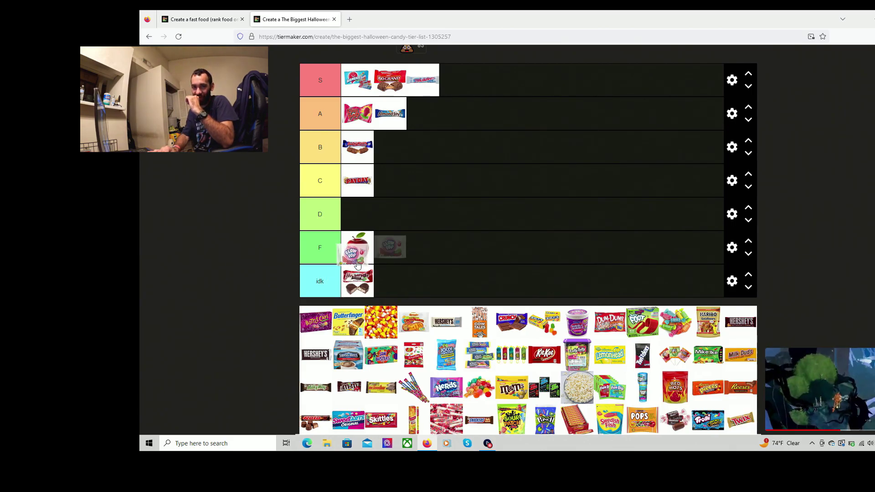
{"action": "left_click_drag", "start_coordinate": [370, 239], "coordinate": [429, 121]}
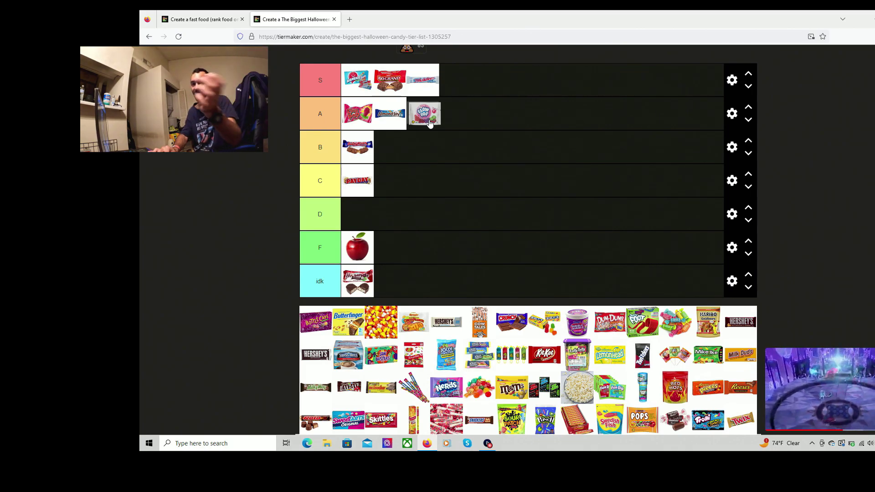
{"action": "left_click_drag", "start_coordinate": [430, 122], "coordinate": [438, 131]}
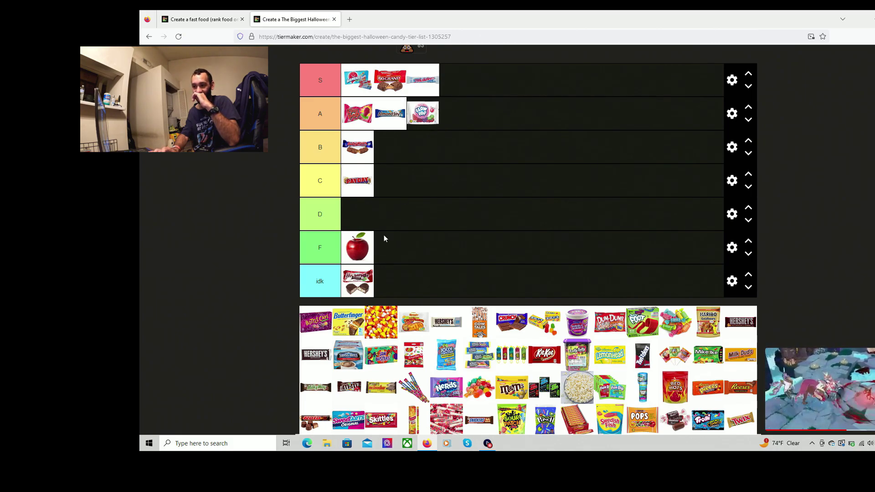
Step: Place Bottle Caps after the apple in F, Butterfinger in B, and candy corn in F
{"action": "mouse_move", "coordinate": [316, 322]}
{"action": "left_mouse_down"}
{"action": "mouse_move", "coordinate": [425, 242]}
{"action": "mouse_move", "coordinate": [419, 276]}
{"action": "mouse_move", "coordinate": [423, 253]}
{"action": "left_mouse_up"}
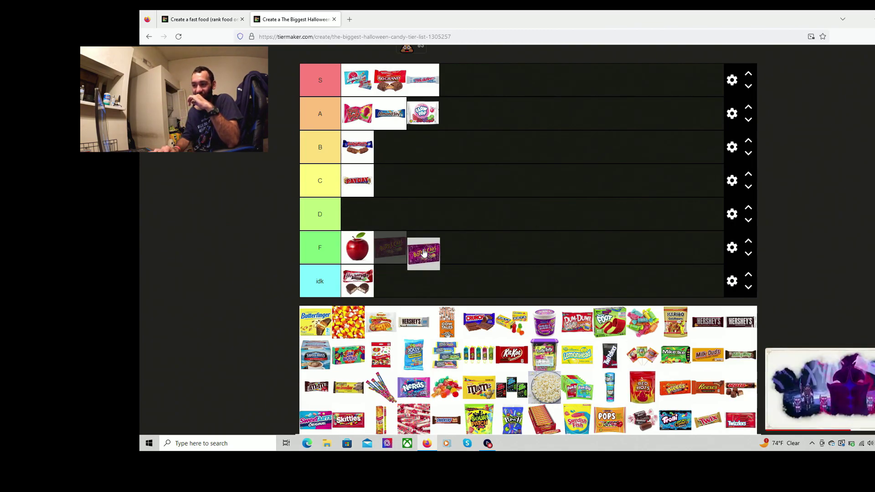
{"action": "mouse_move", "coordinate": [423, 253]}
{"action": "left_mouse_down"}
{"action": "mouse_move", "coordinate": [393, 268]}
{"action": "mouse_move", "coordinate": [391, 281]}
{"action": "left_mouse_up"}
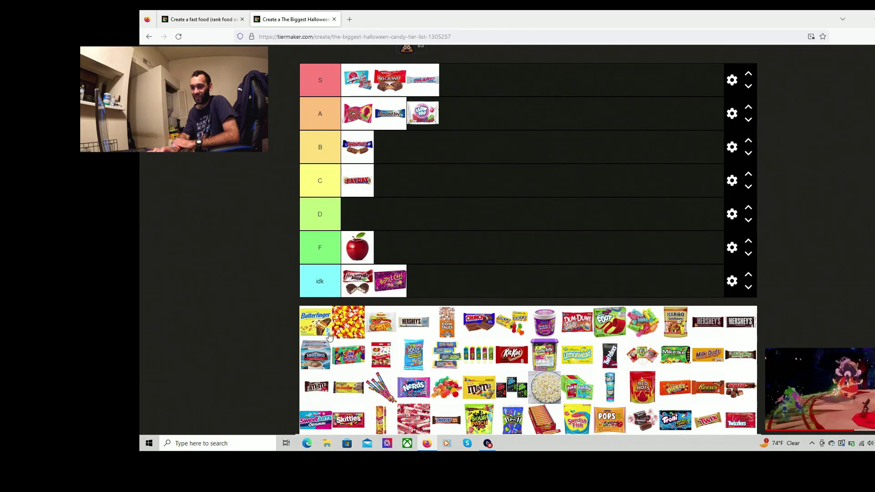
{"action": "left_click_drag", "start_coordinate": [310, 328], "coordinate": [439, 197]}
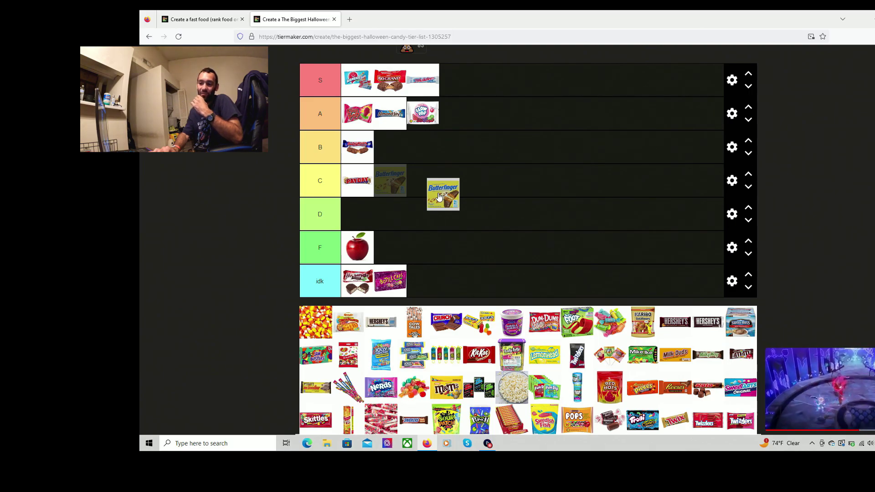
{"action": "mouse_move", "coordinate": [440, 196]}
{"action": "left_mouse_down"}
{"action": "mouse_move", "coordinate": [439, 155]}
{"action": "mouse_move", "coordinate": [463, 107]}
{"action": "mouse_move", "coordinate": [443, 143]}
{"action": "left_mouse_up"}
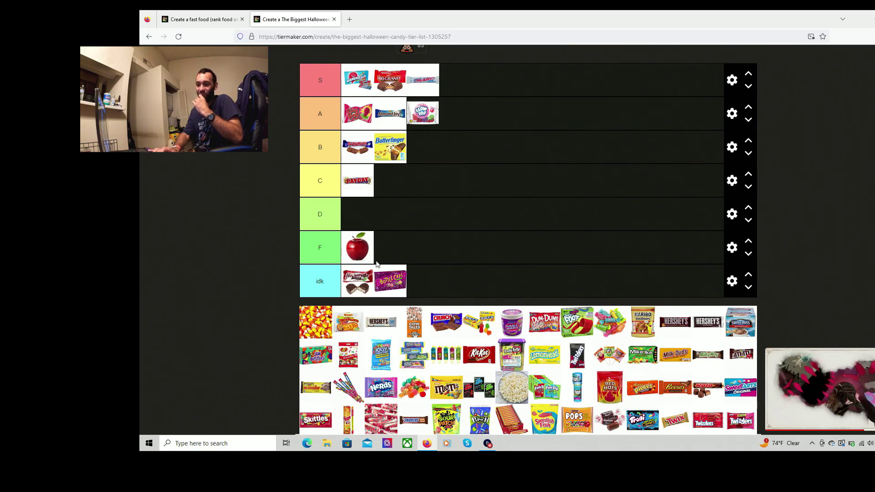
{"action": "mouse_move", "coordinate": [315, 327]}
{"action": "left_mouse_down"}
{"action": "mouse_move", "coordinate": [389, 279]}
{"action": "mouse_move", "coordinate": [418, 241]}
{"action": "left_mouse_up"}
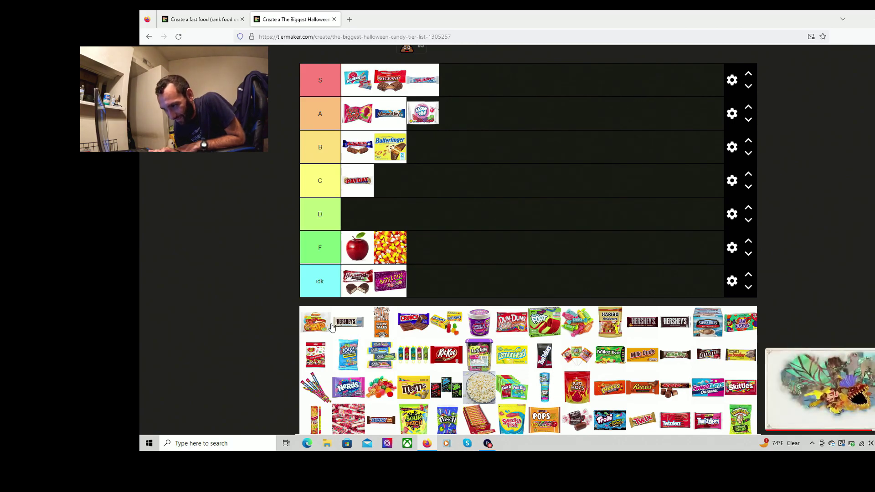
Step: Rank the orange bag in F, Hershey's in A, Cow Tales in idk, and Crunch in B
{"action": "left_click_drag", "start_coordinate": [325, 322], "coordinate": [487, 239]}
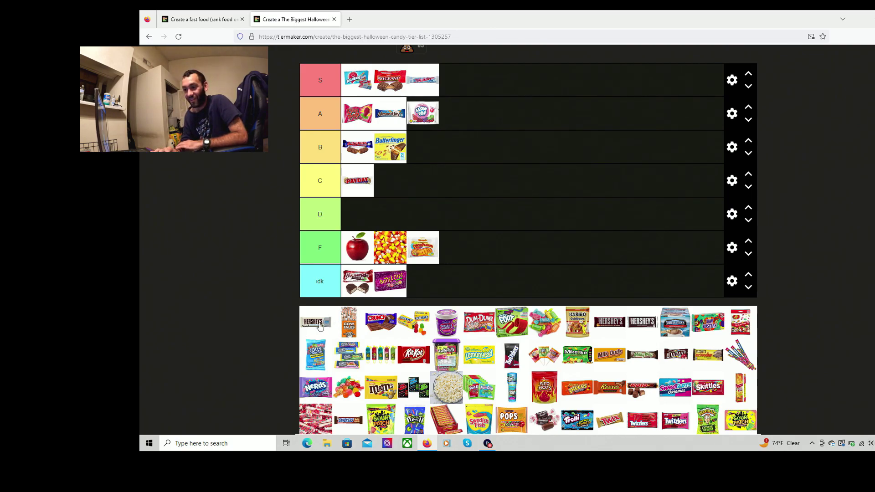
{"action": "left_click_drag", "start_coordinate": [318, 326], "coordinate": [369, 158]}
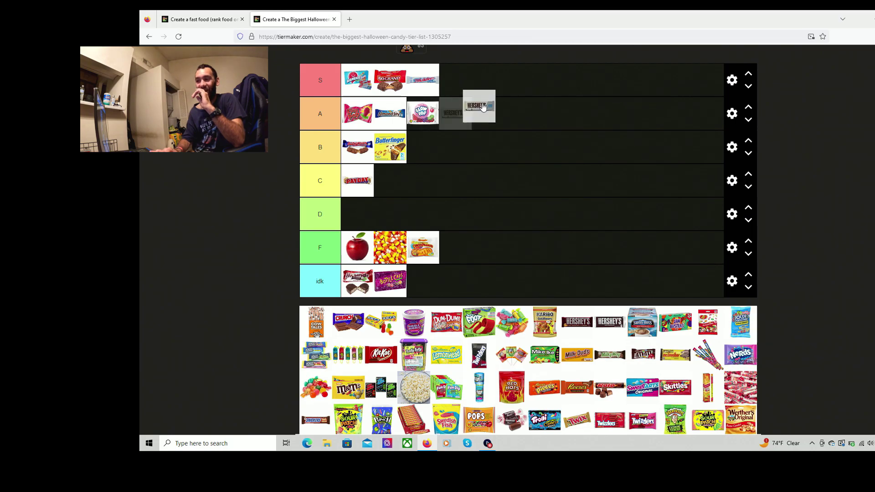
{"action": "mouse_move", "coordinate": [368, 157]}
{"action": "left_mouse_down"}
{"action": "mouse_move", "coordinate": [482, 107]}
{"action": "mouse_move", "coordinate": [430, 102]}
{"action": "mouse_move", "coordinate": [453, 109]}
{"action": "left_mouse_up"}
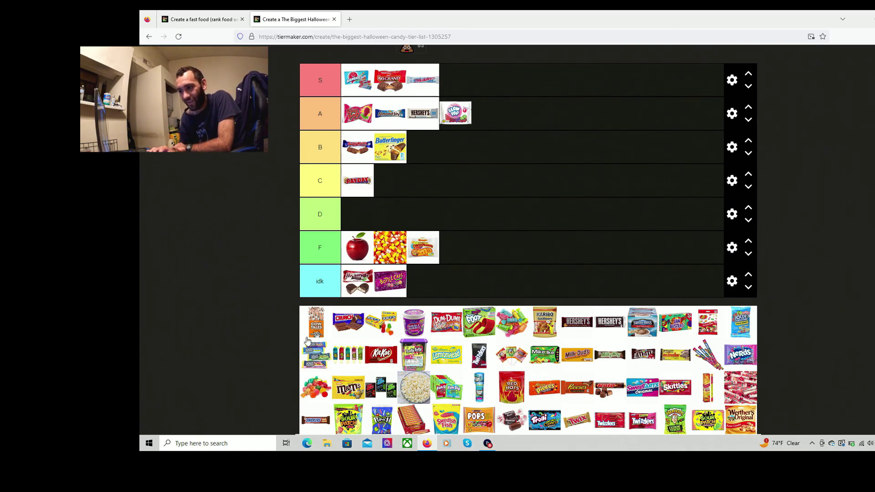
{"action": "left_click_drag", "start_coordinate": [314, 326], "coordinate": [443, 287]}
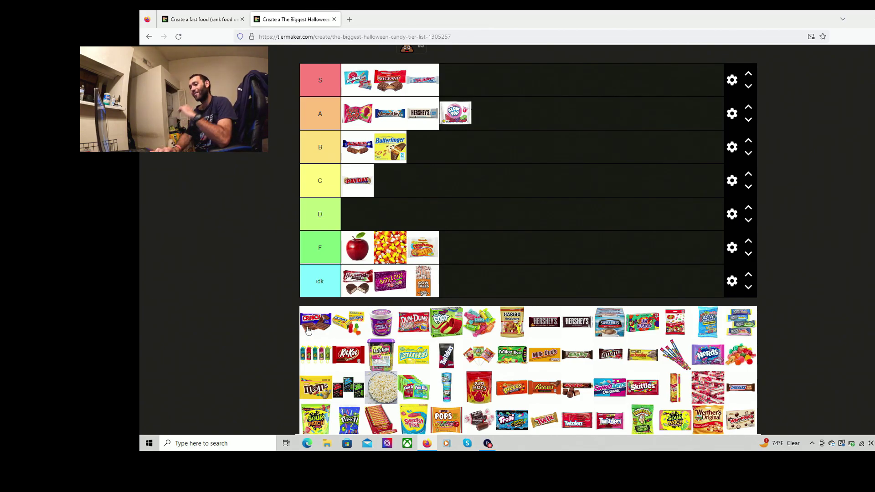
{"action": "left_click_drag", "start_coordinate": [308, 331], "coordinate": [532, 118]}
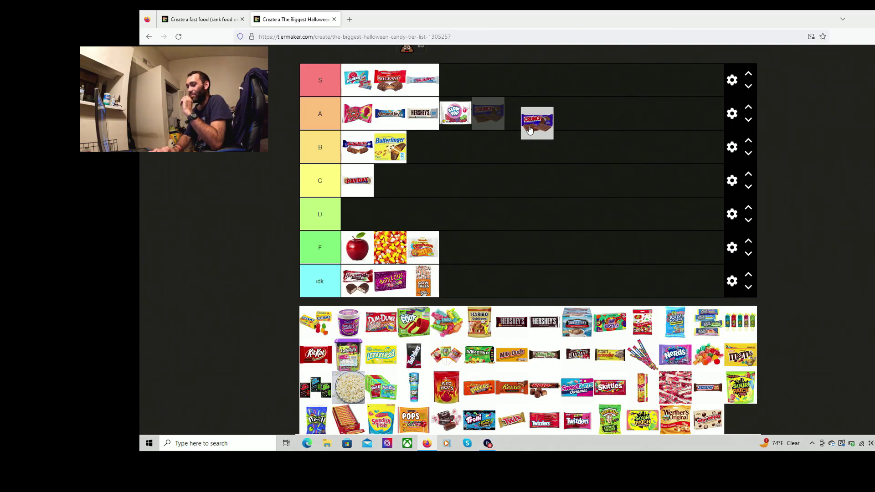
{"action": "mouse_move", "coordinate": [532, 117]}
{"action": "left_mouse_down"}
{"action": "mouse_move", "coordinate": [525, 150]}
{"action": "mouse_move", "coordinate": [400, 136]}
{"action": "mouse_move", "coordinate": [377, 154]}
{"action": "left_mouse_up"}
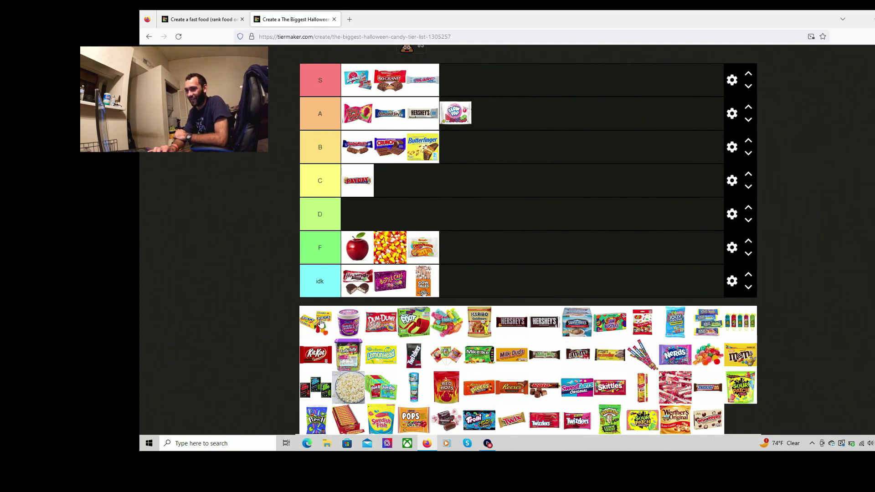
Step: Put Dots and the purple tub in C, Dum Dums in idk, and Fruit by the Foot in S
{"action": "left_click_drag", "start_coordinate": [323, 322], "coordinate": [442, 159]}
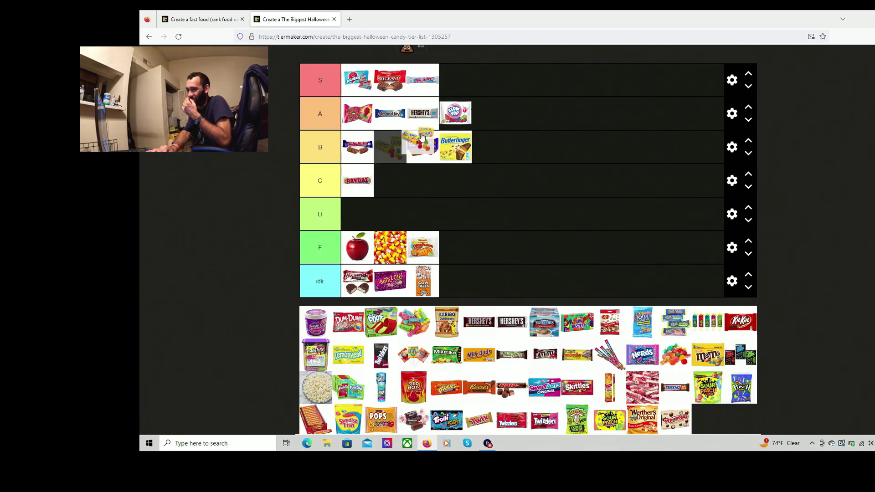
{"action": "mouse_move", "coordinate": [441, 159]}
{"action": "left_mouse_down"}
{"action": "mouse_move", "coordinate": [458, 176]}
{"action": "mouse_move", "coordinate": [359, 179]}
{"action": "left_mouse_up"}
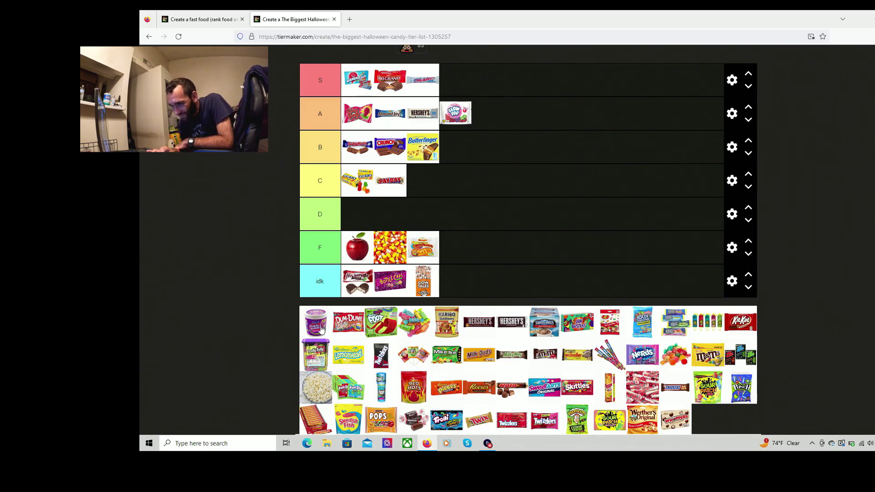
{"action": "mouse_move", "coordinate": [327, 333]}
{"action": "left_mouse_down"}
{"action": "mouse_move", "coordinate": [547, 154]}
{"action": "mouse_move", "coordinate": [542, 183]}
{"action": "left_mouse_up"}
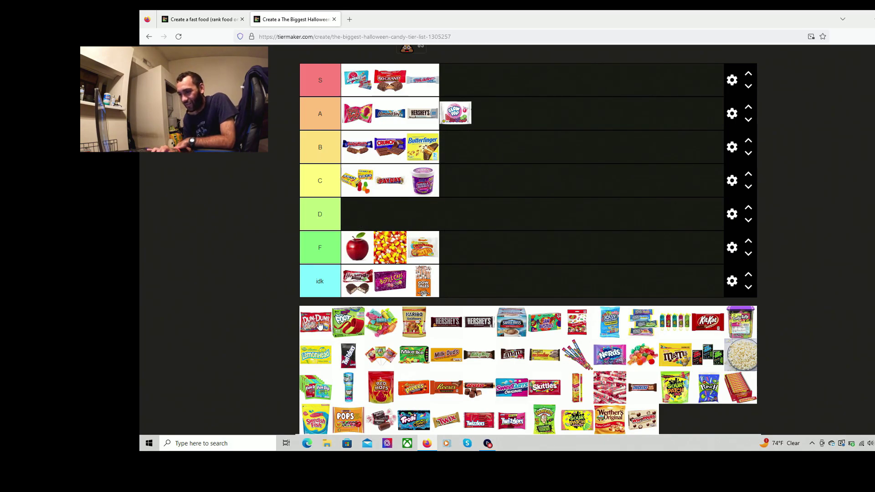
{"action": "left_click_drag", "start_coordinate": [322, 327], "coordinate": [480, 281]}
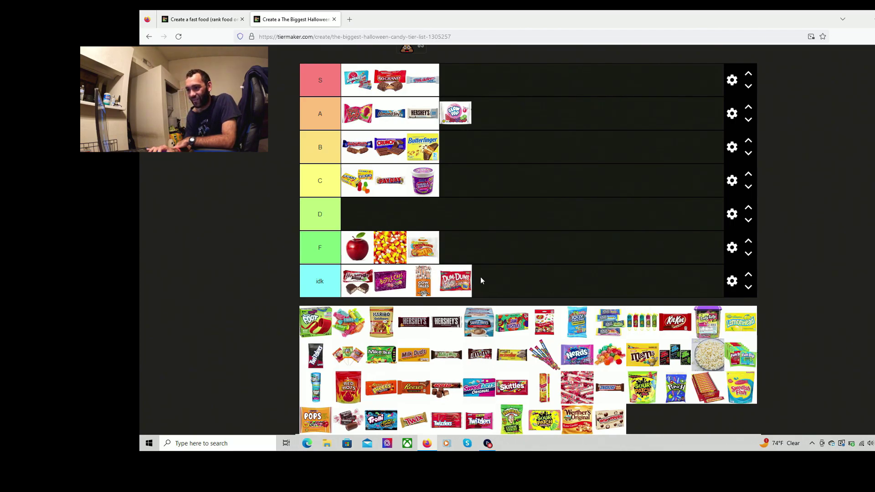
{"action": "left_click_drag", "start_coordinate": [315, 321], "coordinate": [512, 52]}
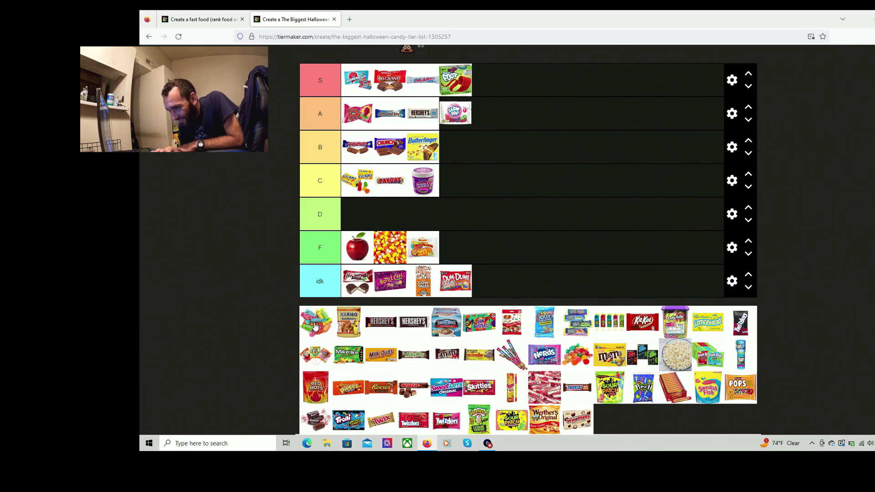
Step: Put sour worms in idk, Haribo in F, and two Hershey's bars in C
{"action": "mouse_move", "coordinate": [315, 327]}
{"action": "left_mouse_down"}
{"action": "mouse_move", "coordinate": [415, 226]}
{"action": "mouse_move", "coordinate": [543, 205]}
{"action": "left_mouse_up"}
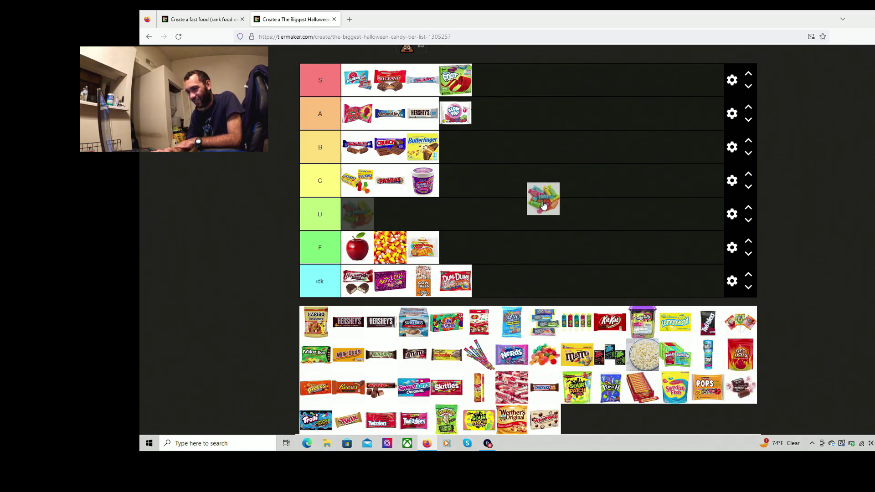
{"action": "left_click_drag", "start_coordinate": [542, 205], "coordinate": [520, 267]}
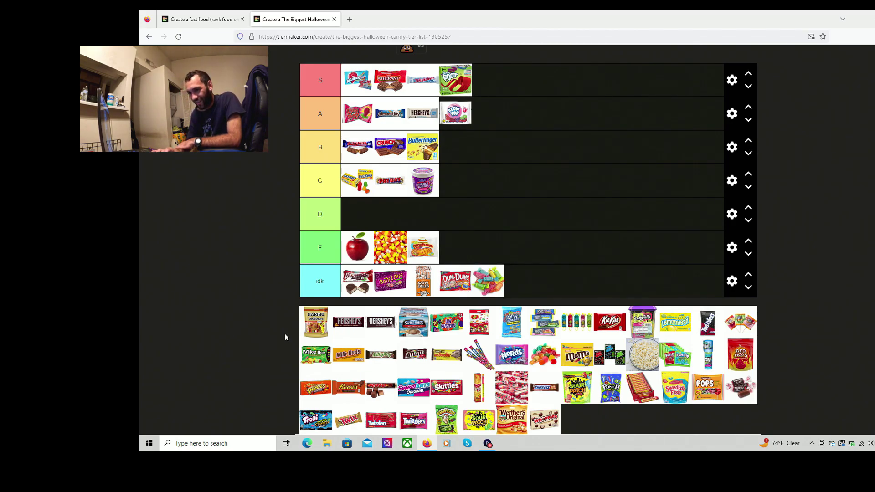
{"action": "mouse_move", "coordinate": [313, 328]}
{"action": "left_mouse_down"}
{"action": "mouse_move", "coordinate": [427, 215]}
{"action": "mouse_move", "coordinate": [439, 251]}
{"action": "mouse_move", "coordinate": [461, 256]}
{"action": "left_mouse_up"}
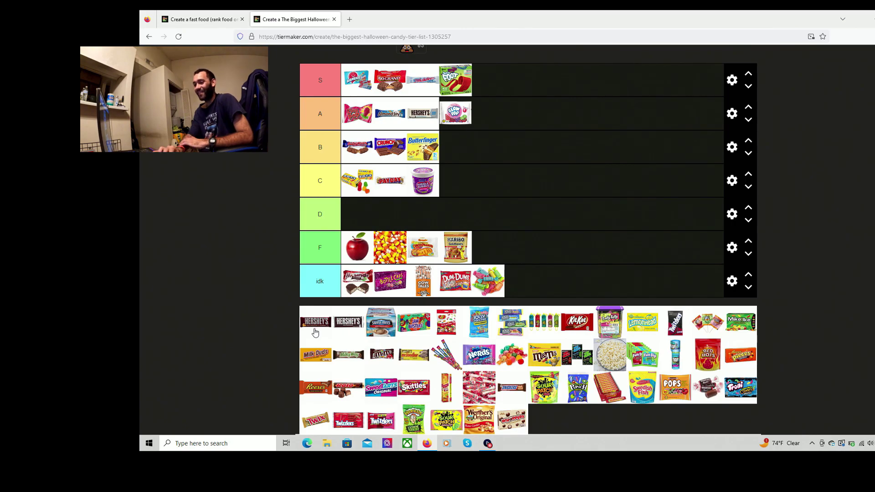
{"action": "mouse_move", "coordinate": [314, 333]}
{"action": "left_mouse_down"}
{"action": "mouse_move", "coordinate": [362, 296]}
{"action": "mouse_move", "coordinate": [455, 155]}
{"action": "left_mouse_up"}
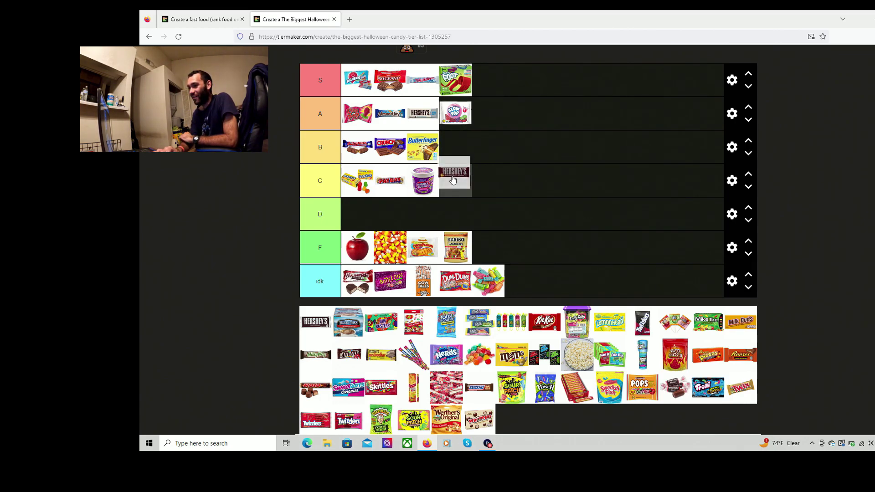
{"action": "left_click_drag", "start_coordinate": [455, 155], "coordinate": [451, 183]}
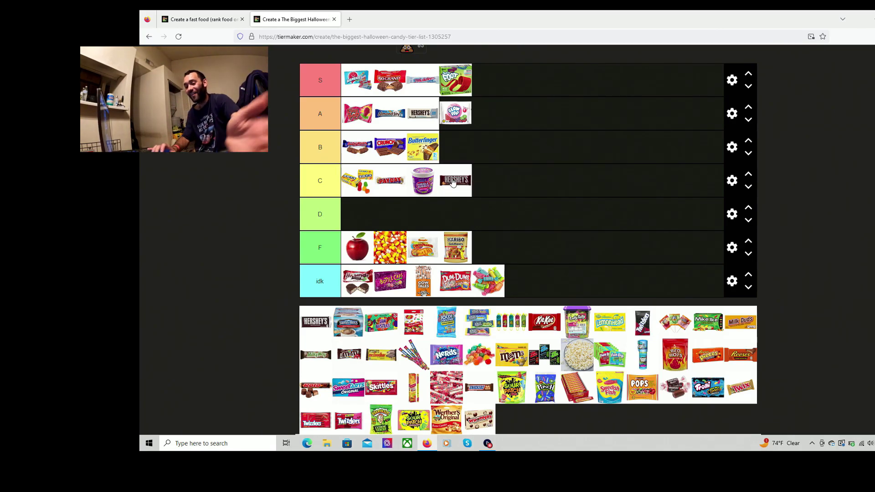
{"action": "left_click_drag", "start_coordinate": [315, 322], "coordinate": [488, 183]}
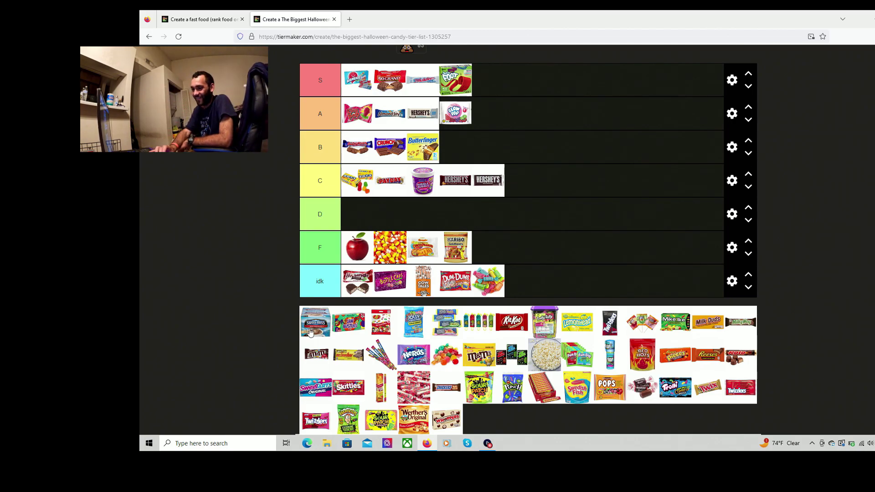
{"action": "left_click_drag", "start_coordinate": [311, 333], "coordinate": [316, 323]}
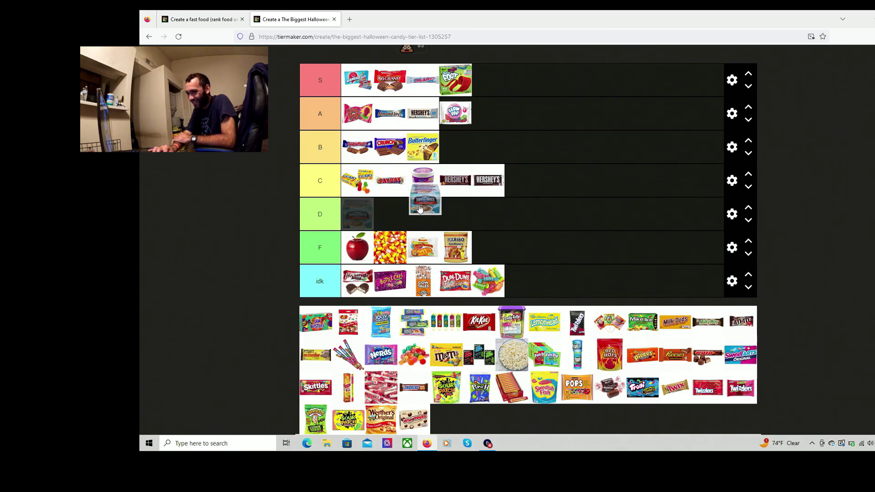
Step: Drop Swiss Miss cocoa and the next pool candy at the end of the idk tier
{"action": "mouse_move", "coordinate": [315, 322]}
{"action": "left_mouse_down"}
{"action": "mouse_move", "coordinate": [418, 209]}
{"action": "mouse_move", "coordinate": [518, 154]}
{"action": "left_mouse_up"}
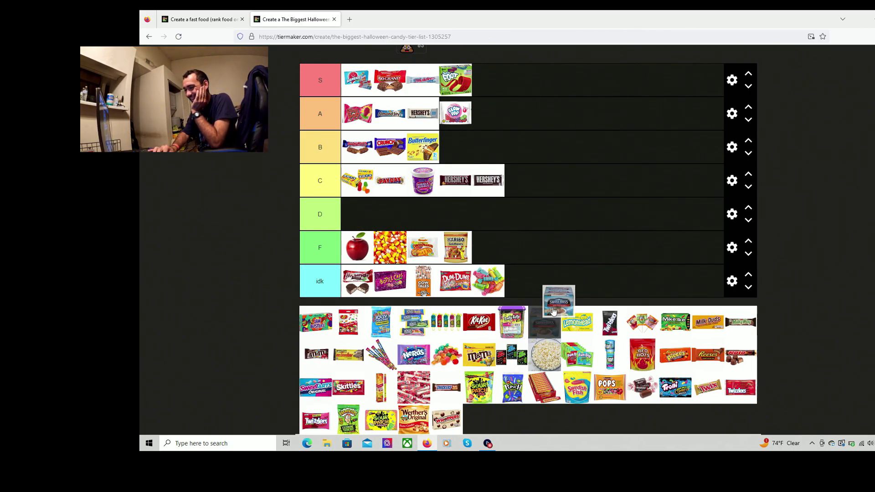
{"action": "left_click_drag", "start_coordinate": [517, 153], "coordinate": [550, 299]}
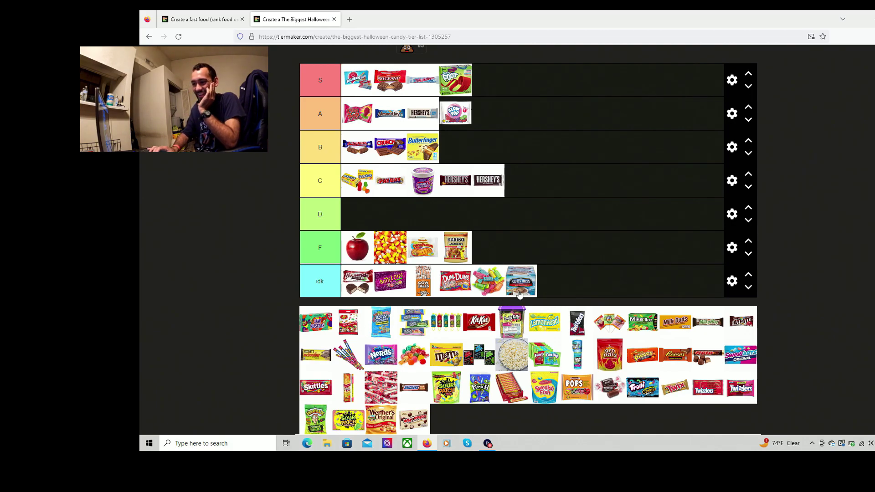
{"action": "left_click_drag", "start_coordinate": [519, 295], "coordinate": [561, 290]}
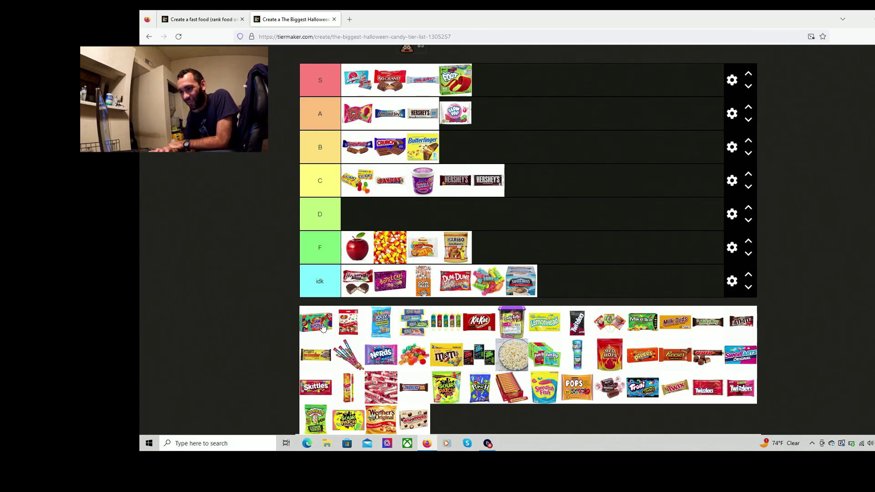
{"action": "left_click_drag", "start_coordinate": [322, 328], "coordinate": [527, 294]}
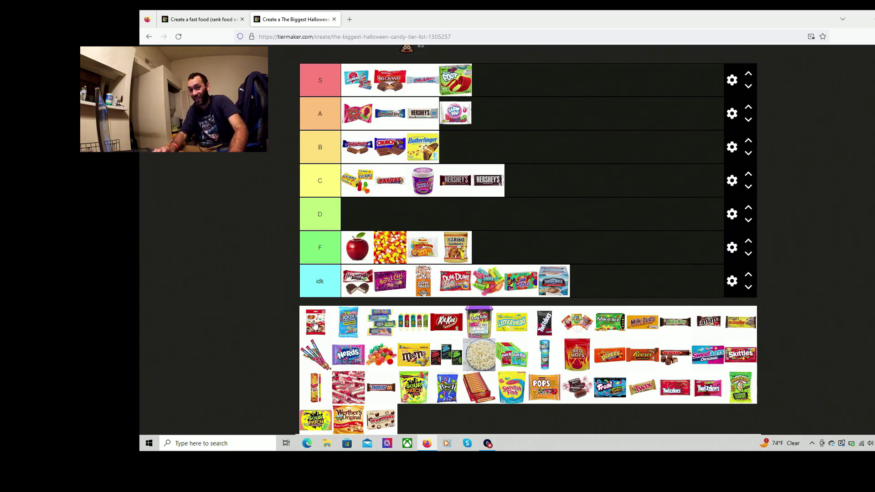
Step: Move the jelly bean bag and the Jolly Rancher pack into the B tier
{"action": "left_click_drag", "start_coordinate": [313, 325], "coordinate": [434, 148]}
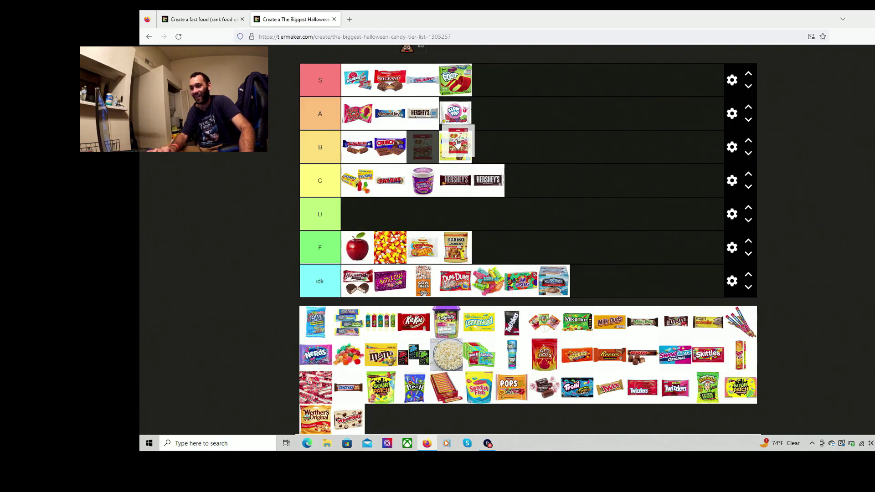
{"action": "mouse_move", "coordinate": [435, 148]}
{"action": "left_mouse_down"}
{"action": "mouse_move", "coordinate": [424, 149]}
{"action": "mouse_move", "coordinate": [447, 147]}
{"action": "left_mouse_up"}
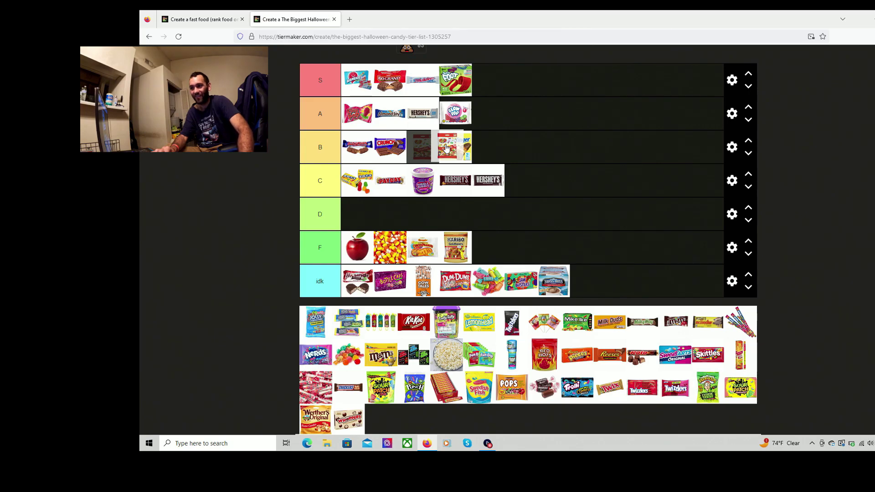
{"action": "left_click_drag", "start_coordinate": [447, 149], "coordinate": [472, 139]}
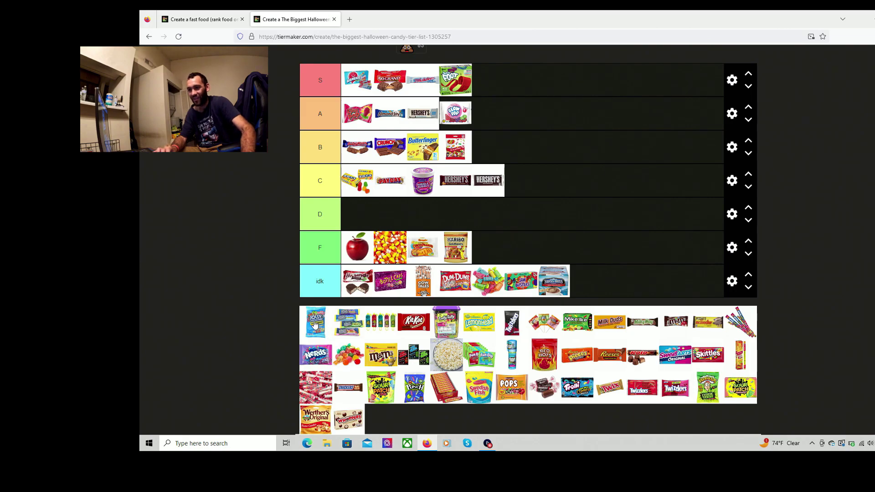
{"action": "mouse_move", "coordinate": [316, 323]}
{"action": "left_mouse_down"}
{"action": "mouse_move", "coordinate": [479, 141]}
{"action": "mouse_move", "coordinate": [496, 143]}
{"action": "left_mouse_up"}
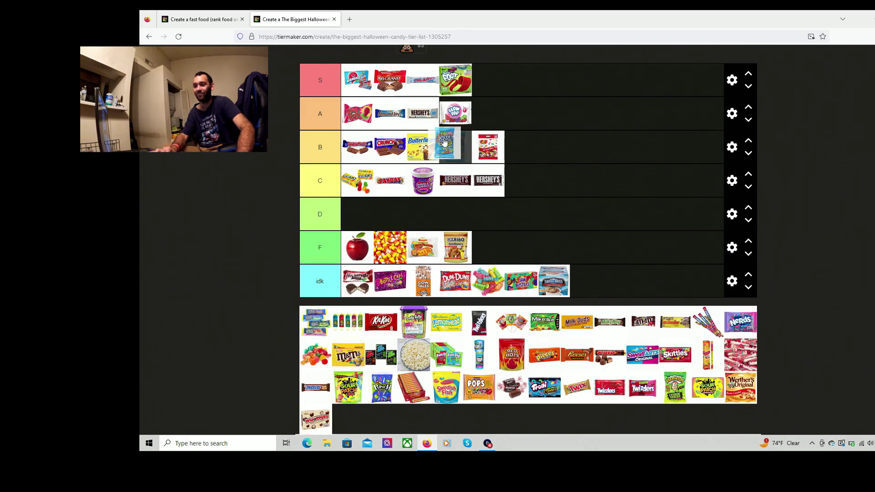
{"action": "left_click_drag", "start_coordinate": [495, 141], "coordinate": [354, 146]}
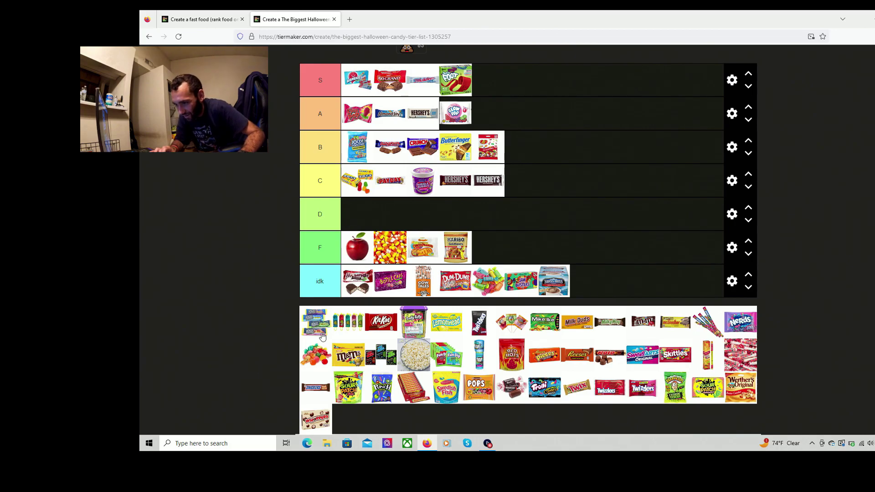
Step: Add the next unranked candy to the end of idk and shift the striped-tube candy in the pool
{"action": "left_click_drag", "start_coordinate": [316, 327], "coordinate": [405, 277]}
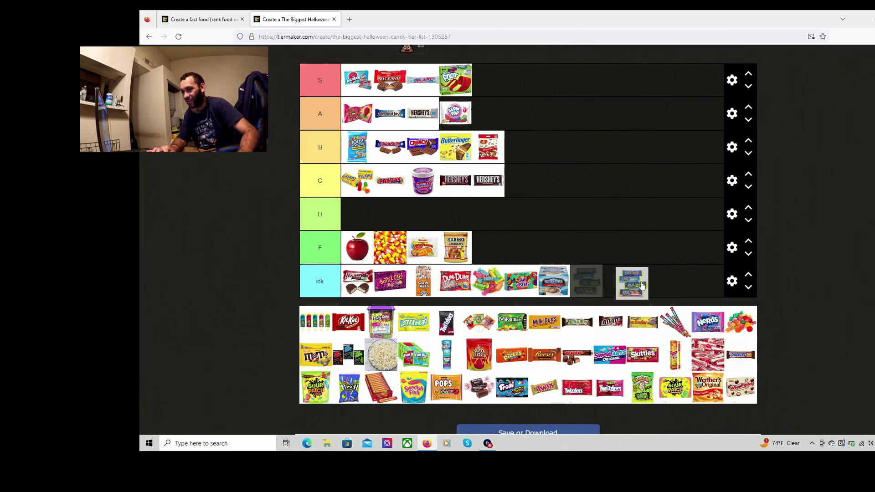
{"action": "left_click_drag", "start_coordinate": [406, 277], "coordinate": [641, 282]}
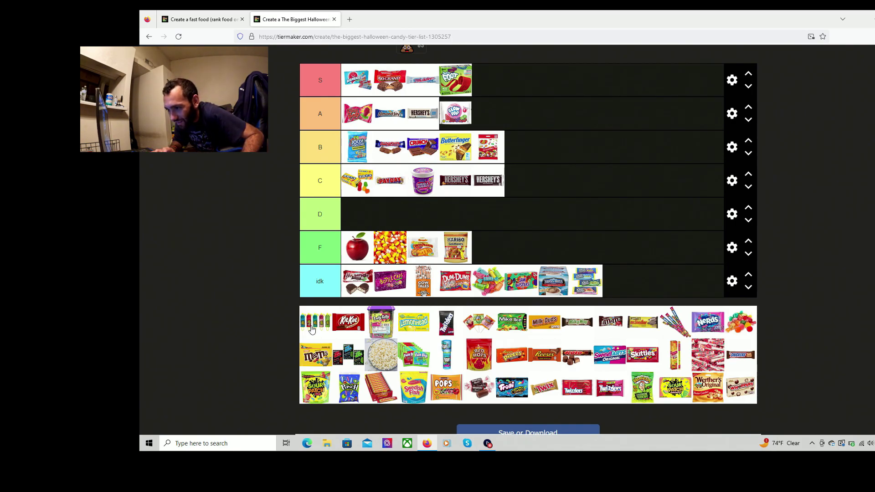
{"action": "mouse_move", "coordinate": [313, 331]}
{"action": "left_mouse_down"}
{"action": "mouse_move", "coordinate": [482, 331]}
{"action": "mouse_move", "coordinate": [487, 311]}
{"action": "left_mouse_up"}
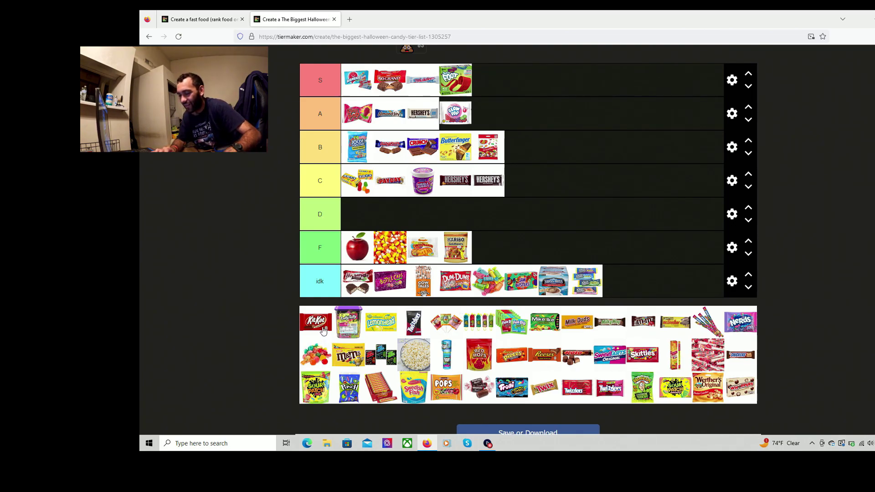
Step: Rank KitKat in the A tier, just before Blow Pop
{"action": "left_click_drag", "start_coordinate": [317, 327], "coordinate": [317, 329]}
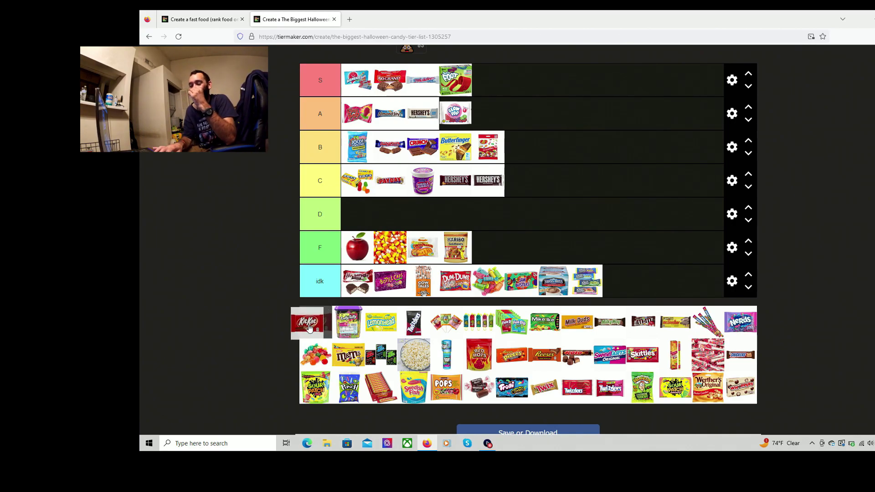
{"action": "mouse_move", "coordinate": [317, 330]}
{"action": "left_mouse_down"}
{"action": "mouse_move", "coordinate": [321, 291]}
{"action": "mouse_move", "coordinate": [383, 240]}
{"action": "mouse_move", "coordinate": [465, 142]}
{"action": "mouse_move", "coordinate": [422, 154]}
{"action": "mouse_move", "coordinate": [348, 143]}
{"action": "left_mouse_up"}
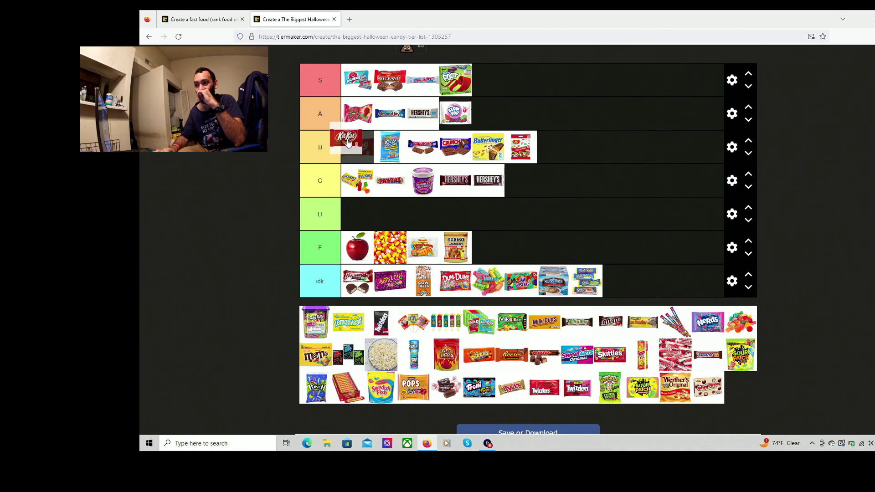
{"action": "left_click_drag", "start_coordinate": [348, 142], "coordinate": [455, 113]}
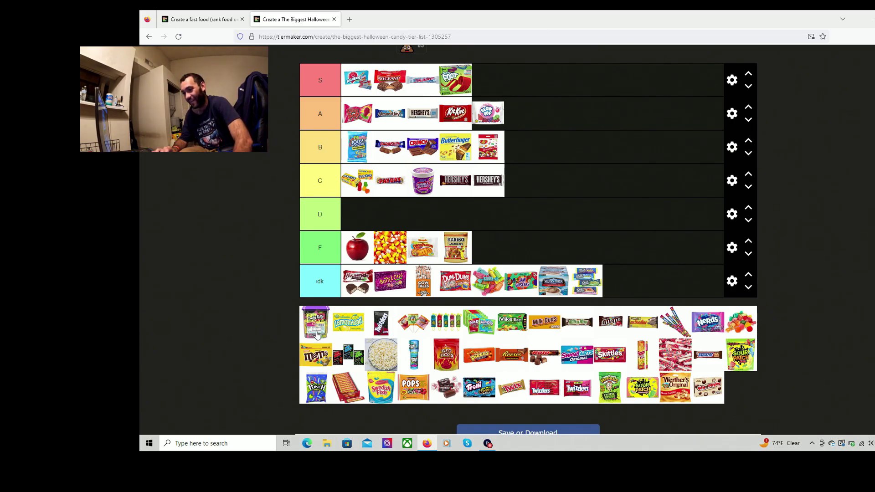
Step: Put the Laffy Taffy jar at the end of S and Lemonhead in C
{"action": "mouse_move", "coordinate": [319, 334]}
{"action": "left_mouse_down"}
{"action": "mouse_move", "coordinate": [419, 245]}
{"action": "mouse_move", "coordinate": [522, 92]}
{"action": "left_mouse_up"}
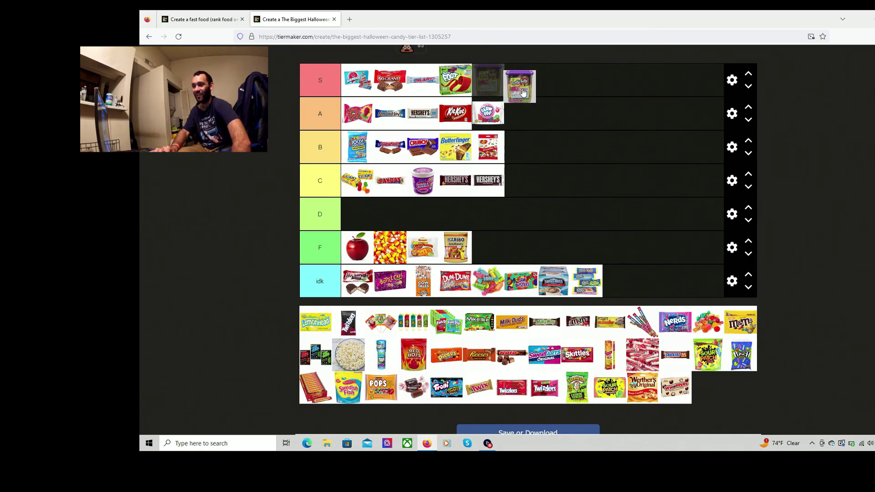
{"action": "left_click_drag", "start_coordinate": [523, 93], "coordinate": [522, 88]}
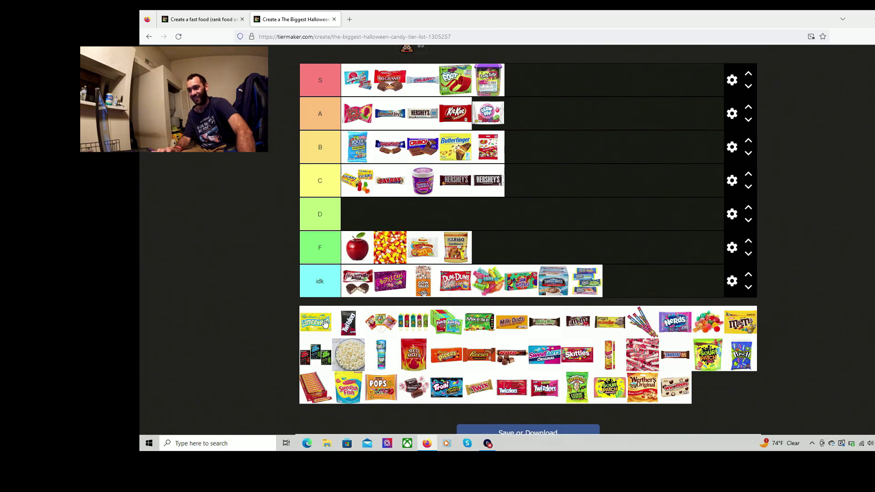
{"action": "mouse_move", "coordinate": [316, 322]}
{"action": "left_mouse_down"}
{"action": "mouse_move", "coordinate": [565, 176]}
{"action": "mouse_move", "coordinate": [431, 189]}
{"action": "mouse_move", "coordinate": [479, 186]}
{"action": "mouse_move", "coordinate": [465, 180]}
{"action": "left_mouse_up"}
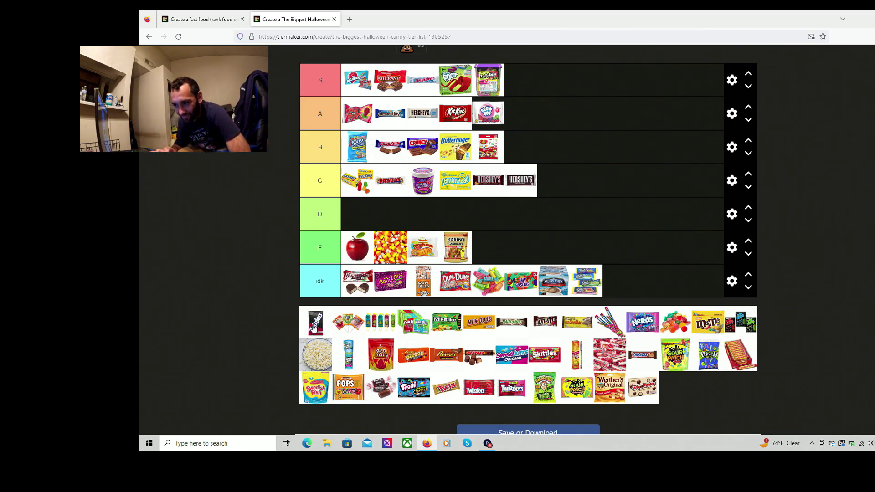
Step: Add Twizzlers, the lollipop and the striped-tube candy to the idk tier
{"action": "mouse_move", "coordinate": [314, 329]}
{"action": "left_mouse_down"}
{"action": "mouse_move", "coordinate": [337, 291]}
{"action": "mouse_move", "coordinate": [432, 294]}
{"action": "mouse_move", "coordinate": [509, 278]}
{"action": "left_mouse_up"}
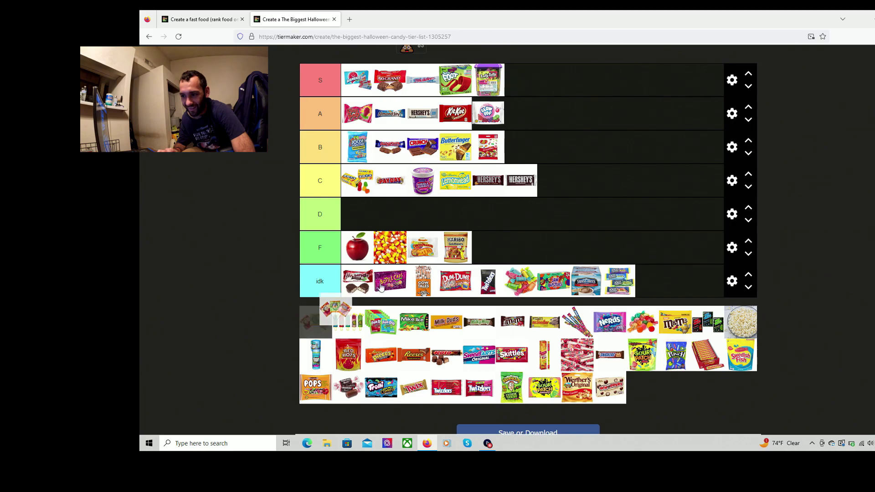
{"action": "left_click_drag", "start_coordinate": [318, 324], "coordinate": [488, 281]}
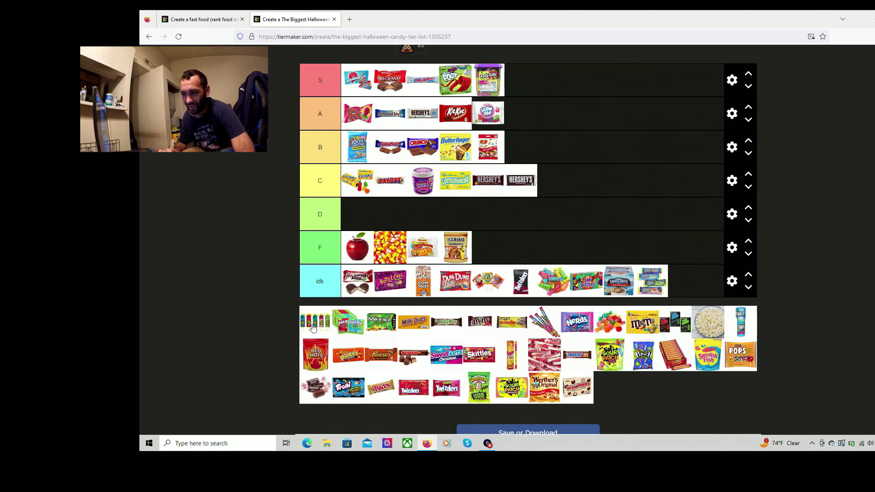
{"action": "left_click_drag", "start_coordinate": [316, 325], "coordinate": [488, 293]}
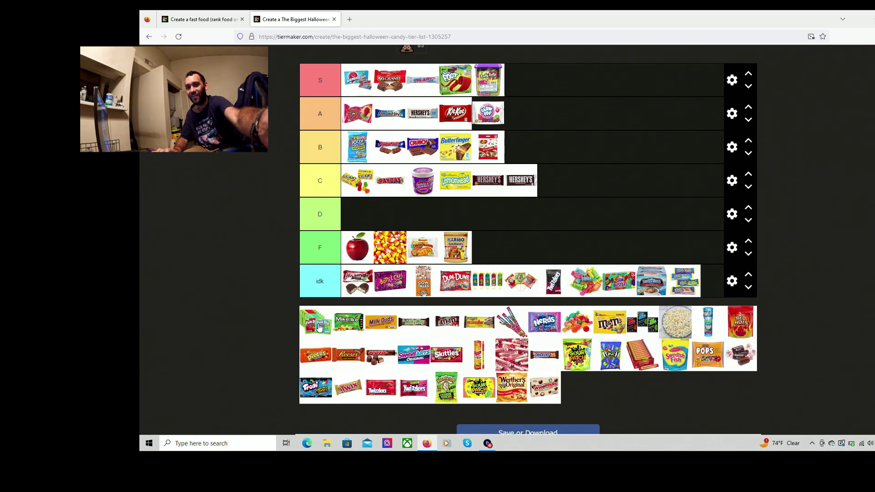
Step: Place Fun Dip after the apple in F and Mike and Ike in A's second slot
{"action": "mouse_move", "coordinate": [319, 326]}
{"action": "left_mouse_down"}
{"action": "mouse_move", "coordinate": [408, 222]}
{"action": "mouse_move", "coordinate": [402, 240]}
{"action": "left_mouse_up"}
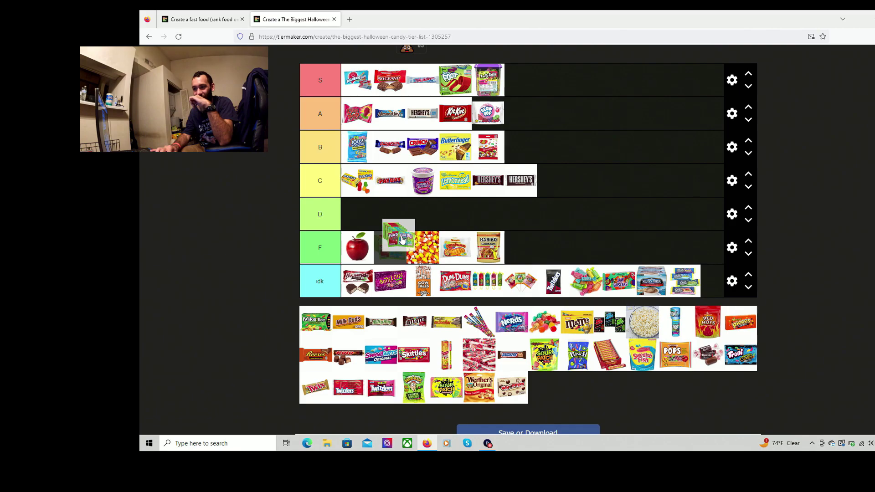
{"action": "left_click_drag", "start_coordinate": [402, 239], "coordinate": [402, 239]}
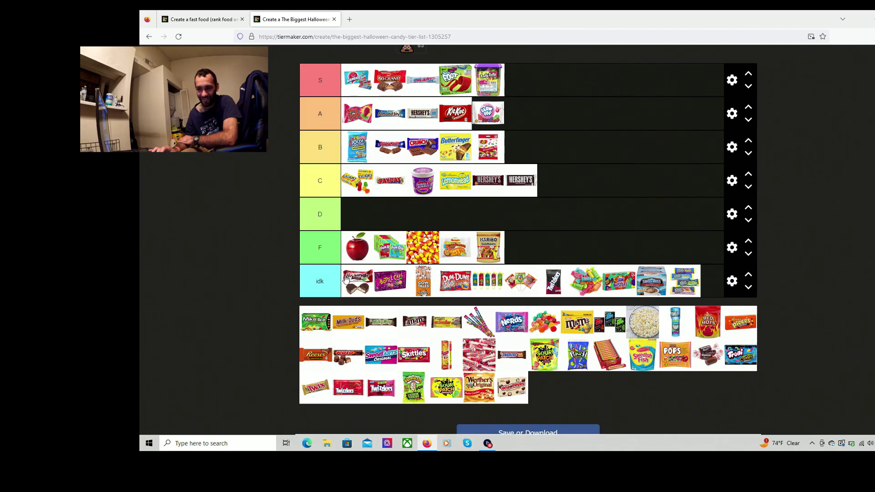
{"action": "left_click_drag", "start_coordinate": [311, 330], "coordinate": [431, 205]}
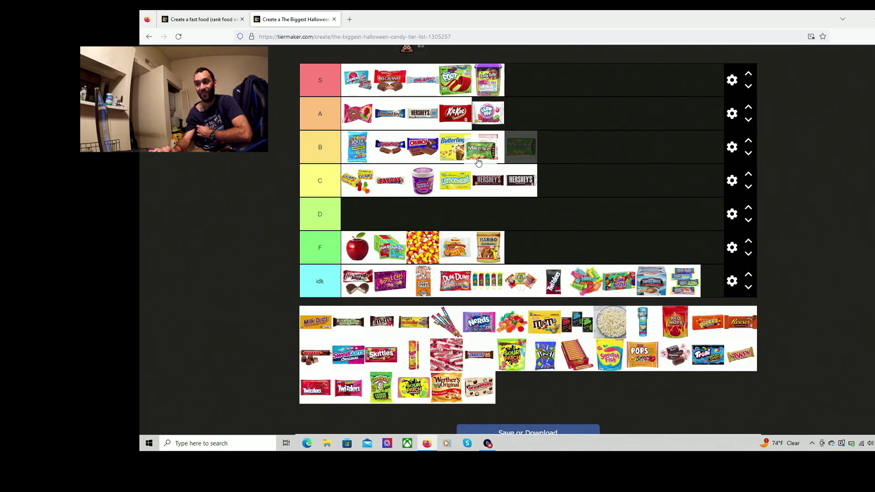
{"action": "mouse_move", "coordinate": [456, 178]}
{"action": "left_mouse_down"}
{"action": "mouse_move", "coordinate": [445, 113]}
{"action": "mouse_move", "coordinate": [524, 123]}
{"action": "mouse_move", "coordinate": [476, 119]}
{"action": "left_mouse_up"}
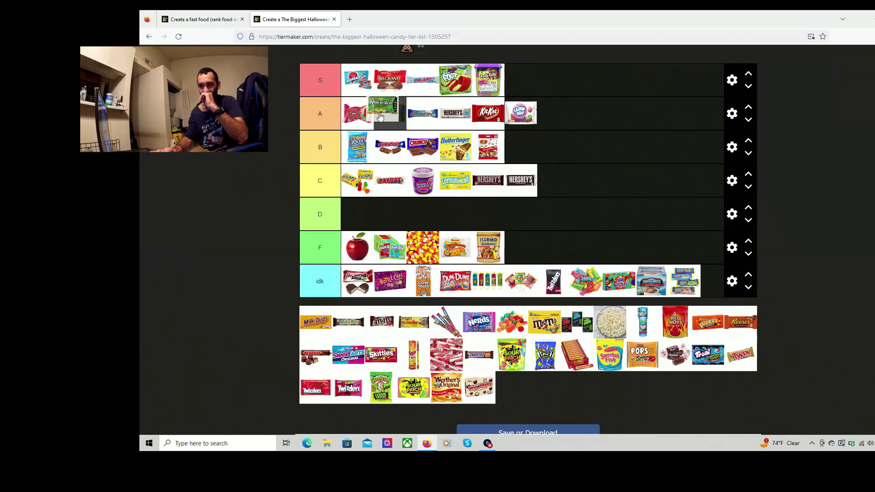
{"action": "left_click_drag", "start_coordinate": [477, 118], "coordinate": [381, 117]}
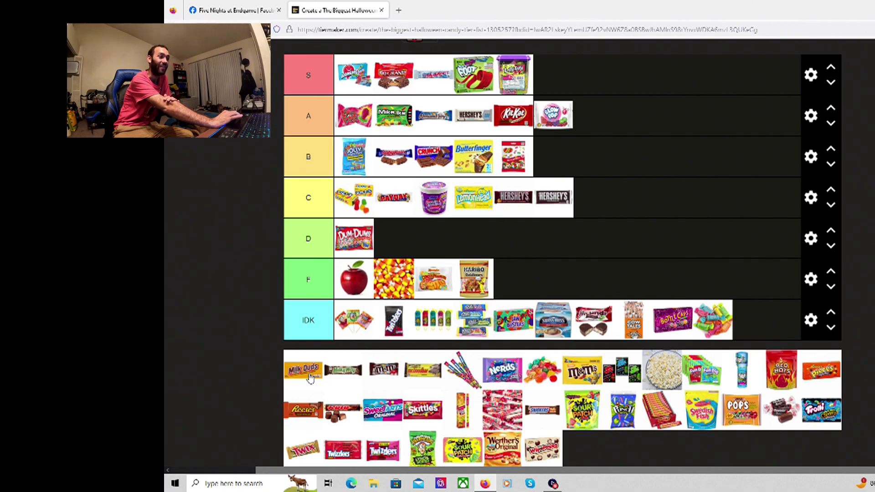
Step: Rank Milk Duds and the M&M's bar in the C tier, and Milky Way in S
{"action": "mouse_move", "coordinate": [309, 378]}
{"action": "left_mouse_down"}
{"action": "mouse_move", "coordinate": [384, 303]}
{"action": "mouse_move", "coordinate": [371, 207]}
{"action": "left_mouse_up"}
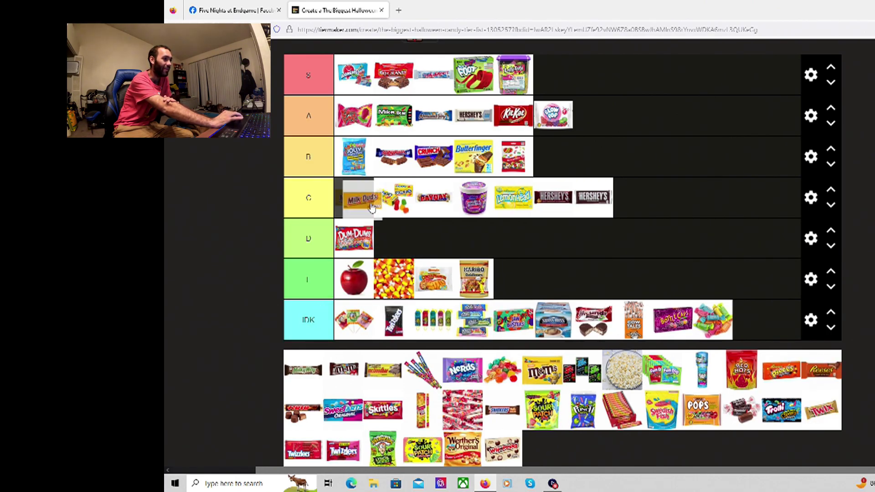
{"action": "left_click_drag", "start_coordinate": [372, 207], "coordinate": [538, 167]}
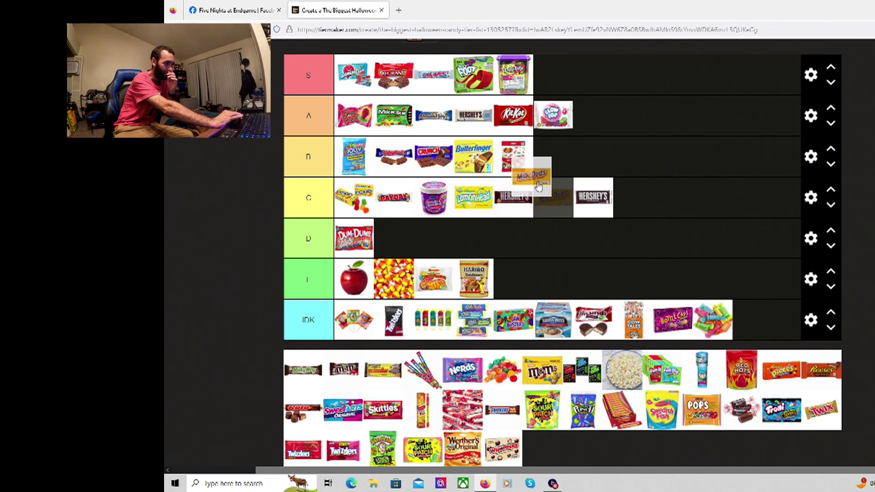
{"action": "left_click_drag", "start_coordinate": [538, 167], "coordinate": [438, 197]}
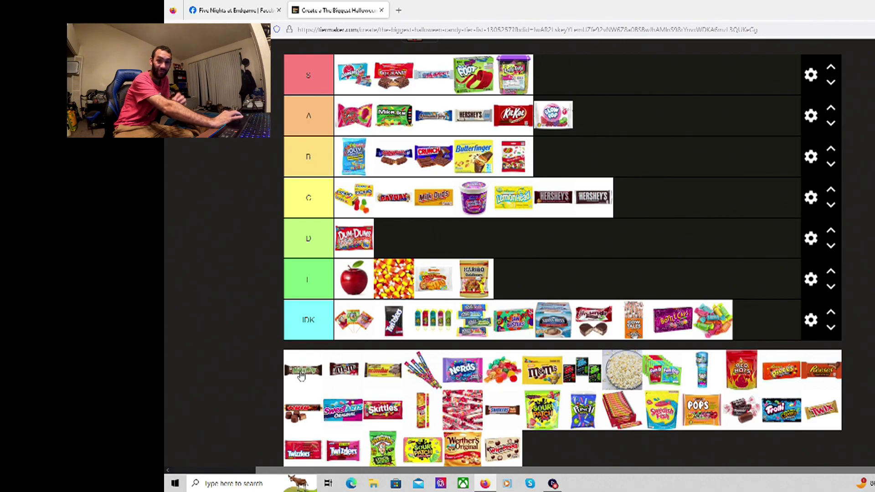
{"action": "mouse_move", "coordinate": [301, 371]}
{"action": "left_mouse_down"}
{"action": "mouse_move", "coordinate": [296, 278]}
{"action": "mouse_move", "coordinate": [355, 277]}
{"action": "mouse_move", "coordinate": [474, 199]}
{"action": "mouse_move", "coordinate": [522, 118]}
{"action": "mouse_move", "coordinate": [494, 79]}
{"action": "mouse_move", "coordinate": [480, 85]}
{"action": "left_mouse_up"}
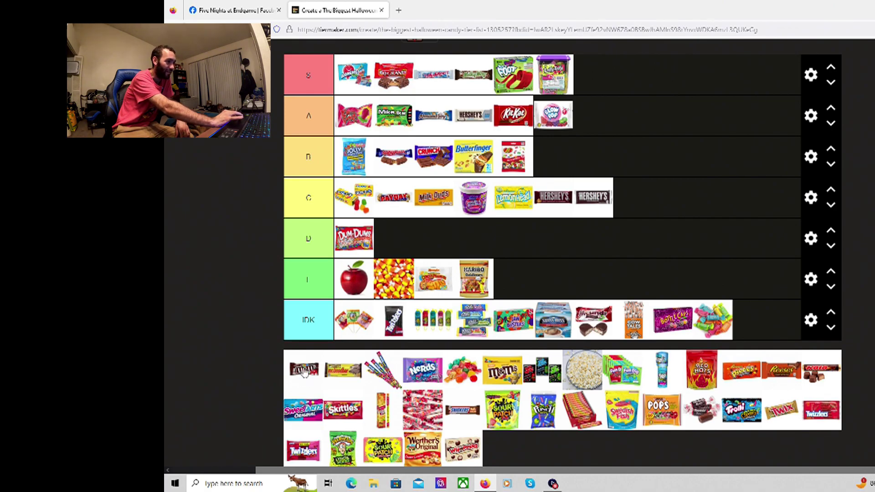
{"action": "mouse_move", "coordinate": [304, 371]}
{"action": "left_mouse_down"}
{"action": "mouse_move", "coordinate": [533, 215]}
{"action": "mouse_move", "coordinate": [453, 195]}
{"action": "left_mouse_up"}
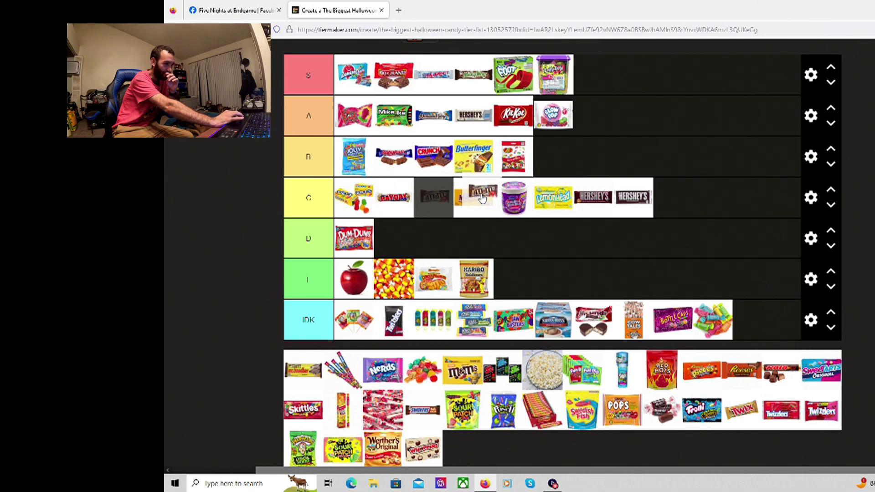
{"action": "mouse_move", "coordinate": [453, 195]}
{"action": "left_mouse_down"}
{"action": "mouse_move", "coordinate": [458, 211]}
{"action": "mouse_move", "coordinate": [430, 204]}
{"action": "left_mouse_up"}
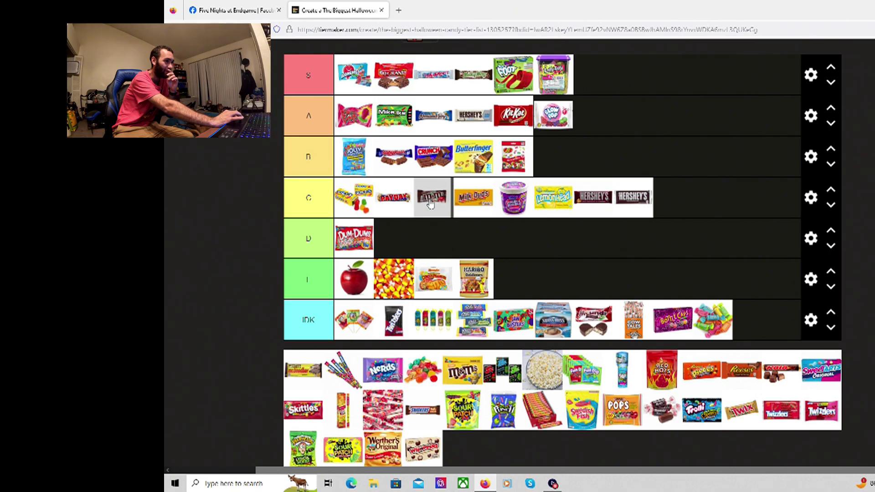
{"action": "left_click_drag", "start_coordinate": [431, 204], "coordinate": [432, 204]}
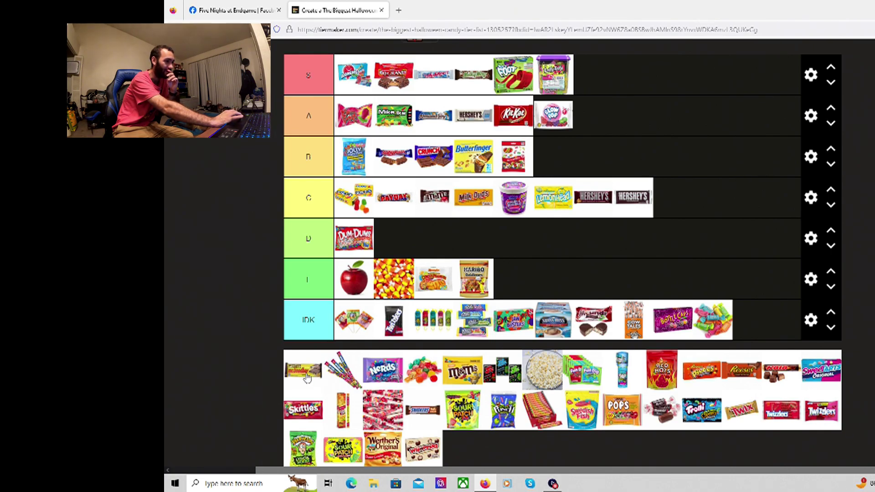
Step: Place the next candy bar in S after Milky Way, and another pool candy in IDK
{"action": "left_click_drag", "start_coordinate": [305, 379], "coordinate": [557, 117]}
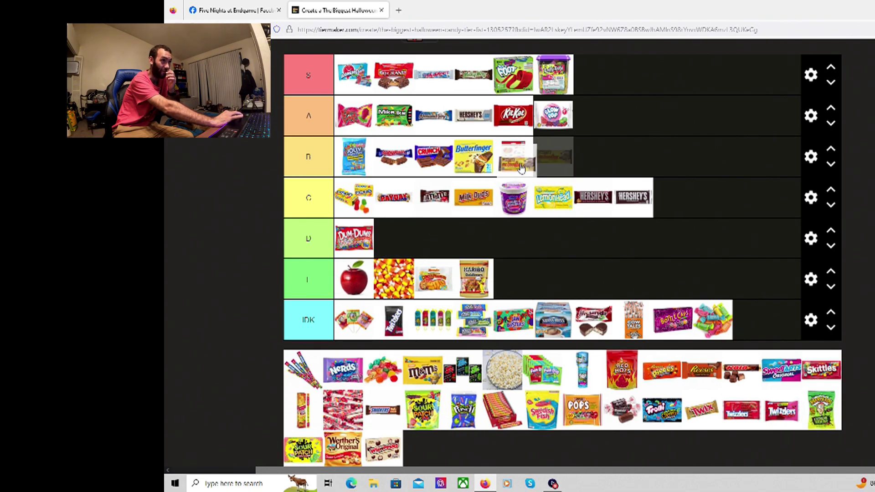
{"action": "left_click_drag", "start_coordinate": [558, 118], "coordinate": [642, 92]}
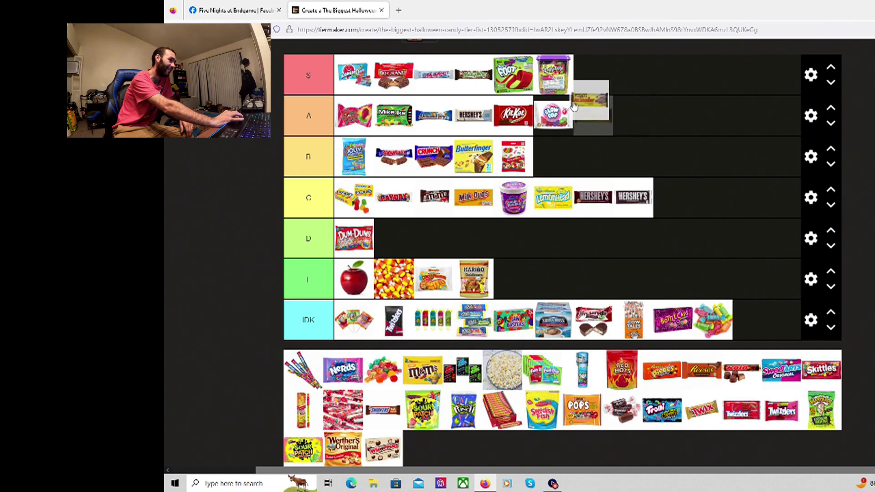
{"action": "mouse_move", "coordinate": [642, 93]}
{"action": "left_mouse_down"}
{"action": "mouse_move", "coordinate": [564, 104]}
{"action": "mouse_move", "coordinate": [598, 100]}
{"action": "left_mouse_up"}
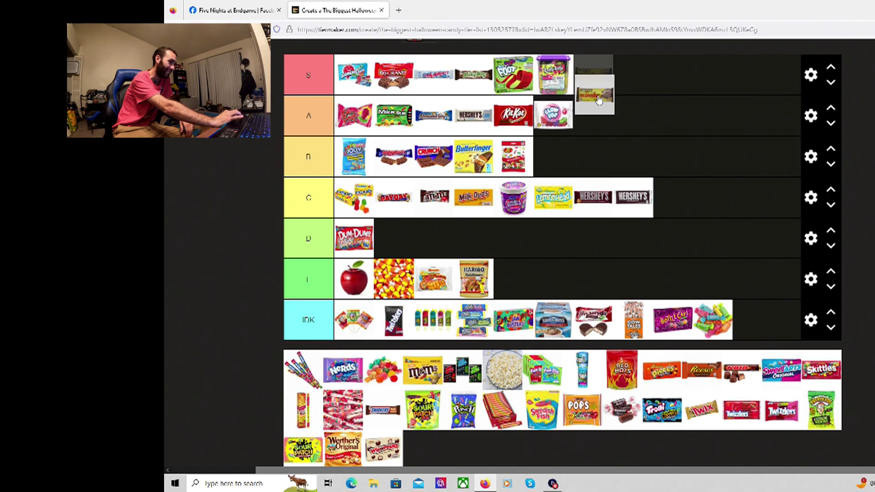
{"action": "left_click_drag", "start_coordinate": [598, 99], "coordinate": [523, 92]}
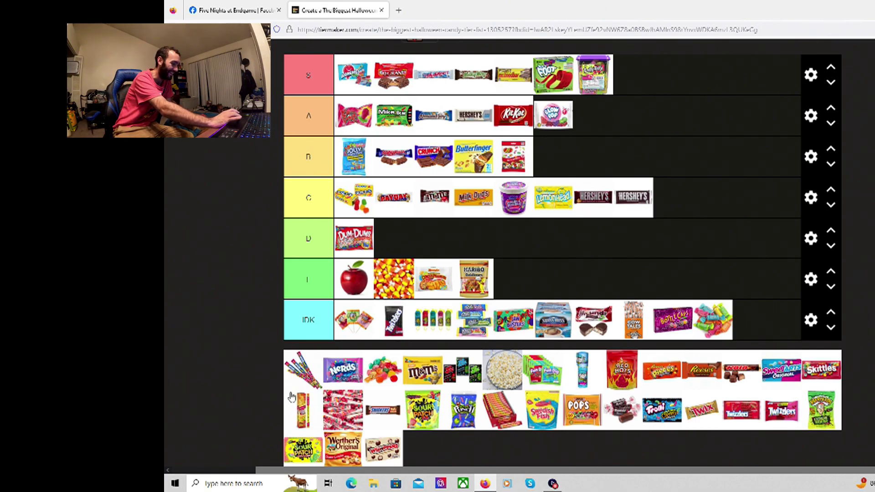
{"action": "mouse_move", "coordinate": [308, 371]}
{"action": "left_mouse_down"}
{"action": "mouse_move", "coordinate": [541, 287]}
{"action": "mouse_move", "coordinate": [504, 260]}
{"action": "mouse_move", "coordinate": [544, 158]}
{"action": "mouse_move", "coordinate": [554, 157]}
{"action": "left_mouse_up"}
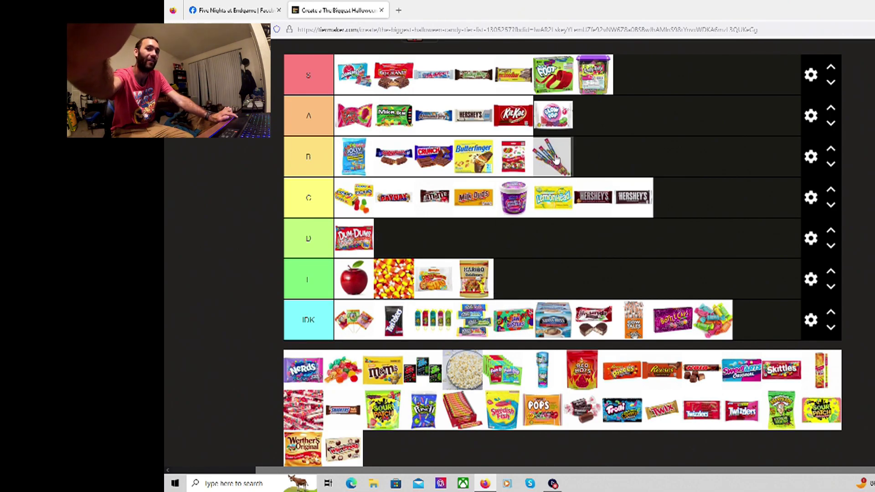
Step: Reposition the candy straws in the B tier right after Butterfinger
{"action": "left_click_drag", "start_coordinate": [556, 159], "coordinate": [612, 134]}
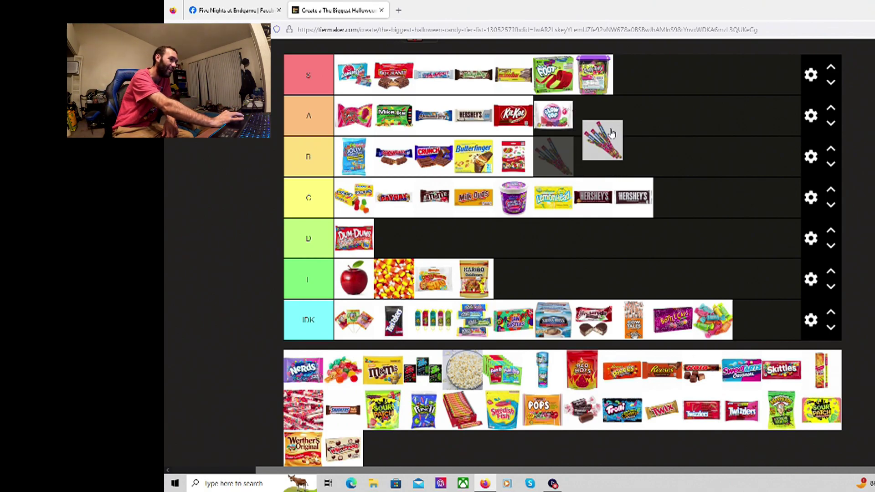
{"action": "mouse_move", "coordinate": [612, 133]}
{"action": "left_mouse_down"}
{"action": "mouse_move", "coordinate": [563, 161]}
{"action": "mouse_move", "coordinate": [520, 158]}
{"action": "left_mouse_up"}
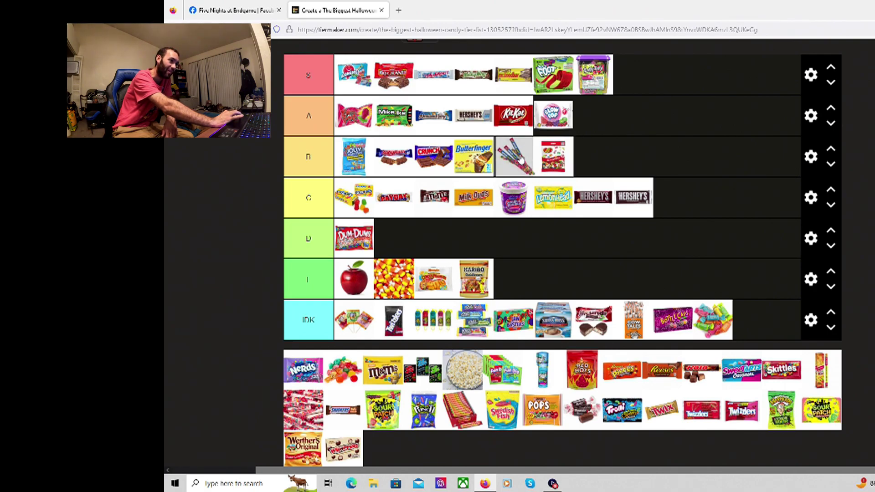
{"action": "left_click_drag", "start_coordinate": [520, 158], "coordinate": [520, 159]}
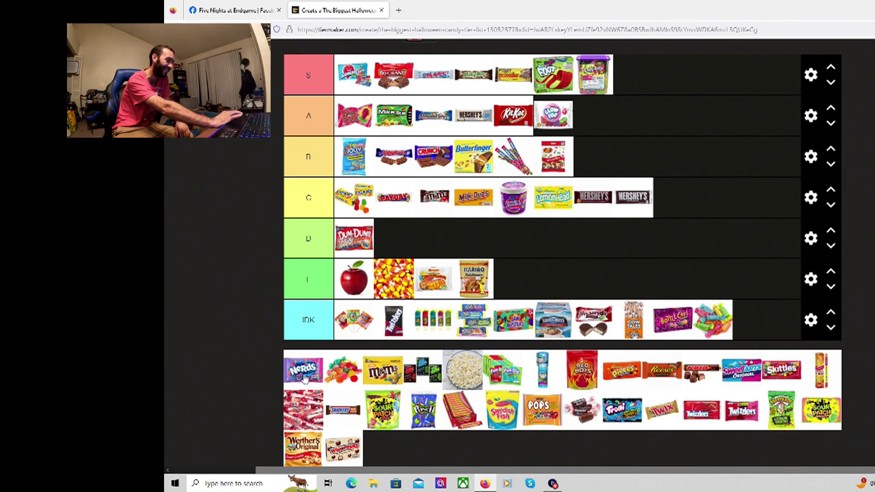
Step: Put Nerds at the end of the B tier and the gummy candy in IDK
{"action": "mouse_move", "coordinate": [304, 378]}
{"action": "left_mouse_down"}
{"action": "mouse_move", "coordinate": [595, 161]}
{"action": "mouse_move", "coordinate": [593, 169]}
{"action": "left_mouse_up"}
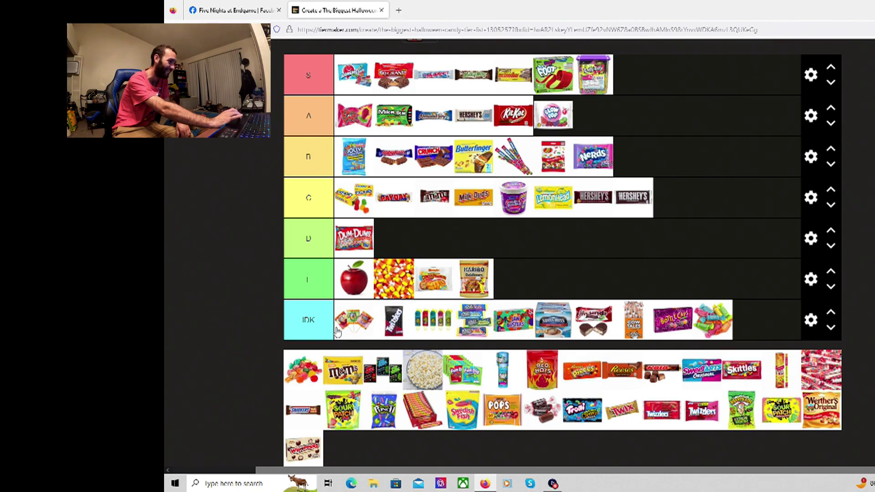
{"action": "left_click_drag", "start_coordinate": [308, 372], "coordinate": [400, 321]}
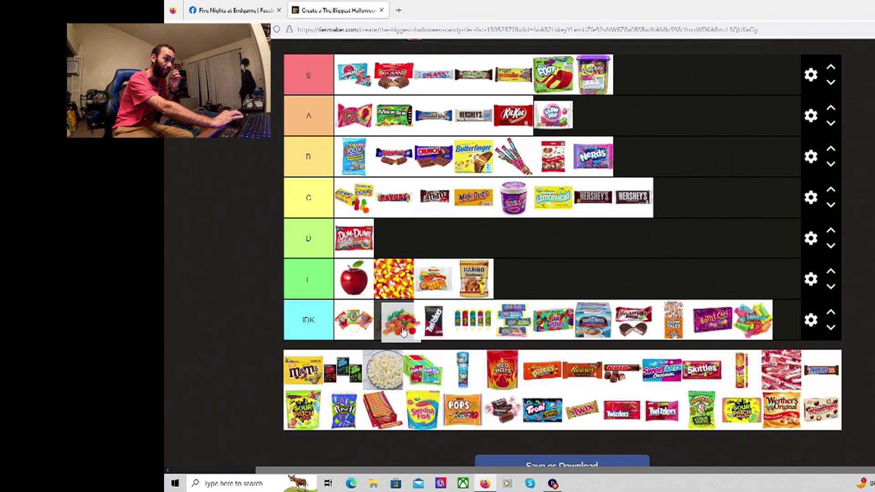
{"action": "left_click_drag", "start_coordinate": [402, 331], "coordinate": [384, 334]}
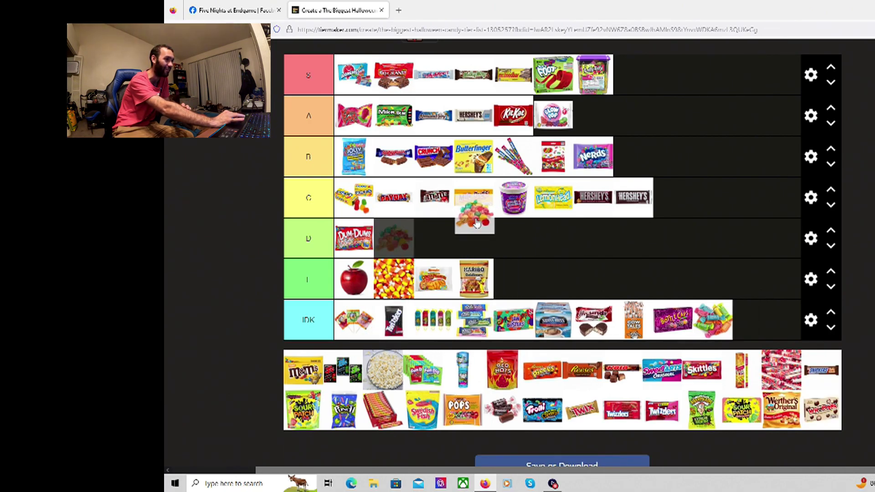
{"action": "left_click_drag", "start_coordinate": [385, 334], "coordinate": [456, 321]}
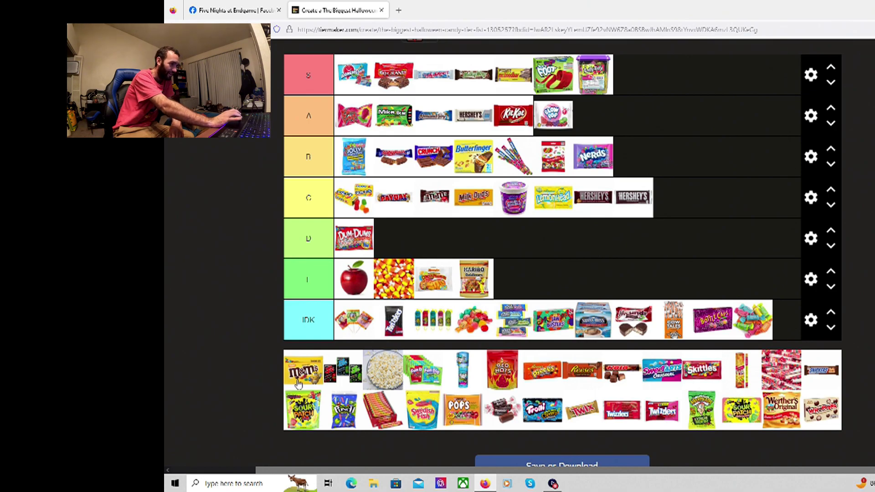
Step: Drop M&M's into the C tier, then shift it to the first slot
{"action": "left_click_drag", "start_coordinate": [311, 375], "coordinate": [450, 200]}
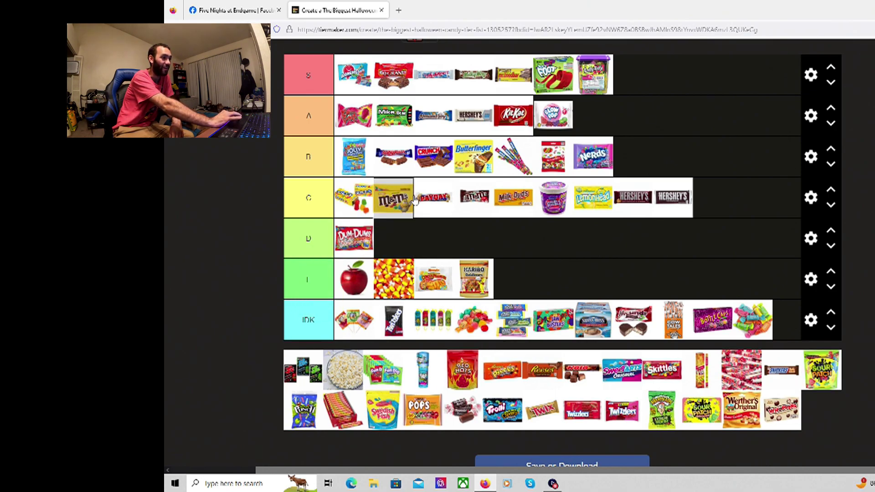
{"action": "left_click_drag", "start_coordinate": [450, 200], "coordinate": [428, 195]}
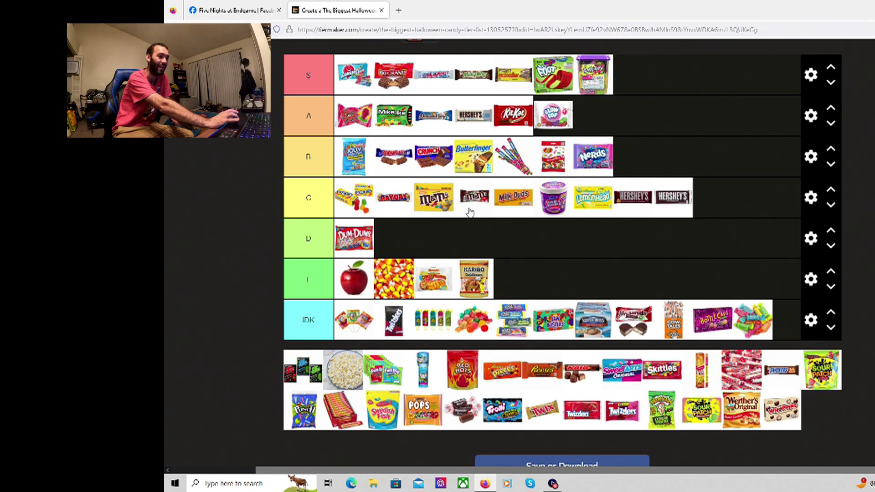
{"action": "left_click_drag", "start_coordinate": [441, 205], "coordinate": [350, 205]}
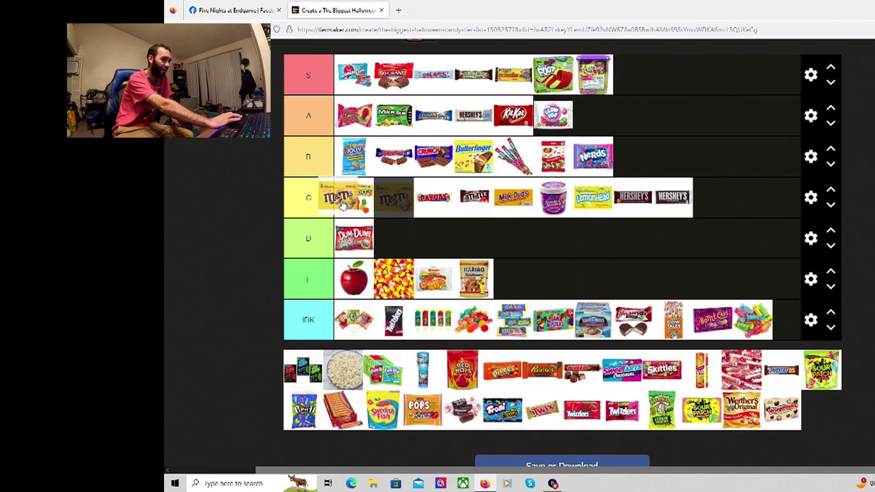
{"action": "left_click_drag", "start_coordinate": [349, 205], "coordinate": [342, 201]}
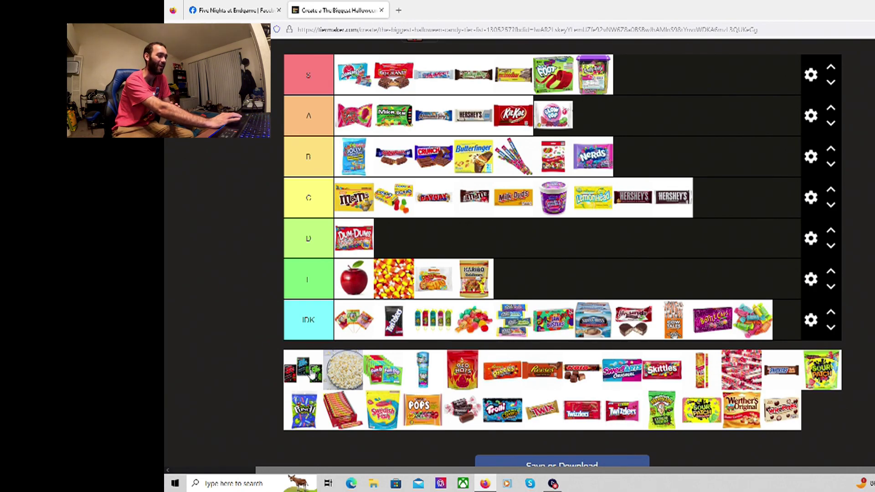
Step: Place the dark candy pack after Milk Duds in C, and popcorn in IDK
{"action": "mouse_move", "coordinate": [312, 373]}
{"action": "left_mouse_down"}
{"action": "mouse_move", "coordinate": [562, 198]}
{"action": "mouse_move", "coordinate": [604, 200]}
{"action": "mouse_move", "coordinate": [564, 201]}
{"action": "left_mouse_up"}
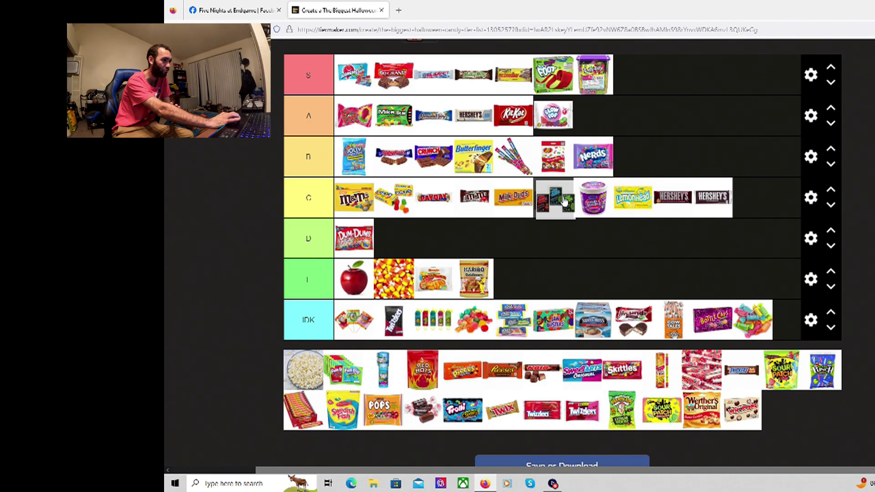
{"action": "left_click_drag", "start_coordinate": [564, 199], "coordinate": [564, 200]}
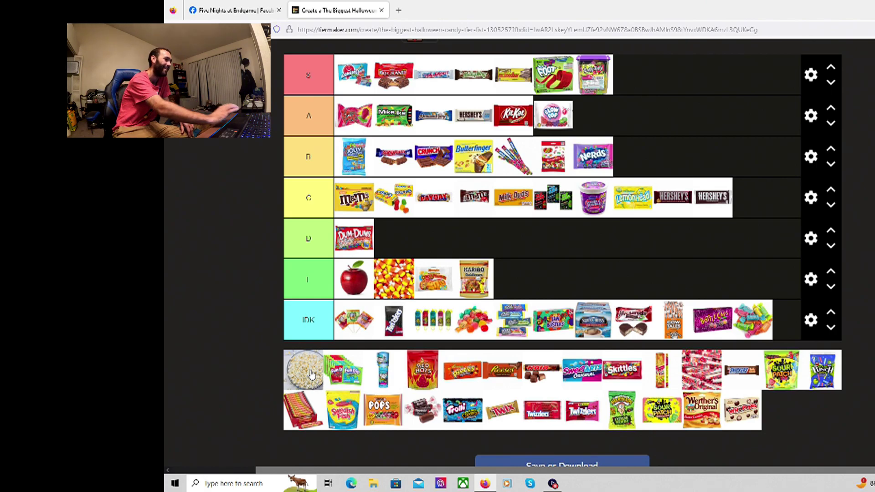
{"action": "left_click_drag", "start_coordinate": [310, 373], "coordinate": [440, 368]}
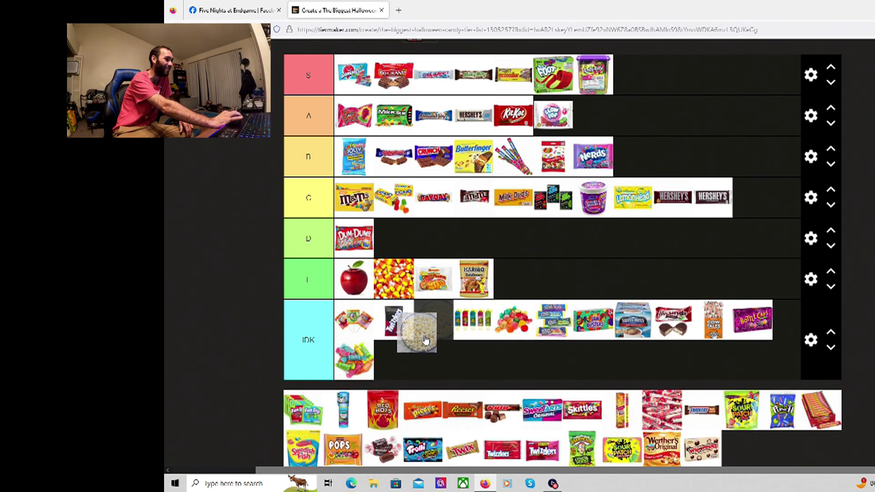
{"action": "left_click_drag", "start_coordinate": [441, 368], "coordinate": [441, 367]}
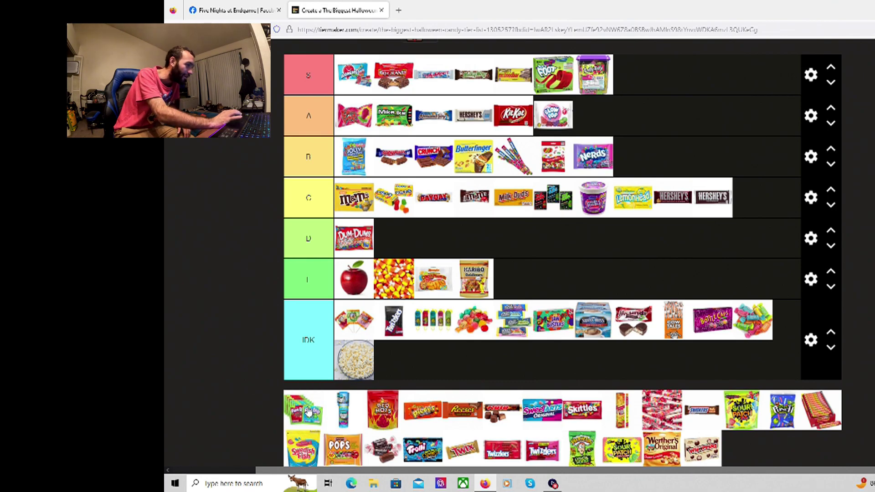
Step: Put Fun Dip into the F tier's second slot, right after the apple
{"action": "left_click_drag", "start_coordinate": [309, 410], "coordinate": [345, 336]}
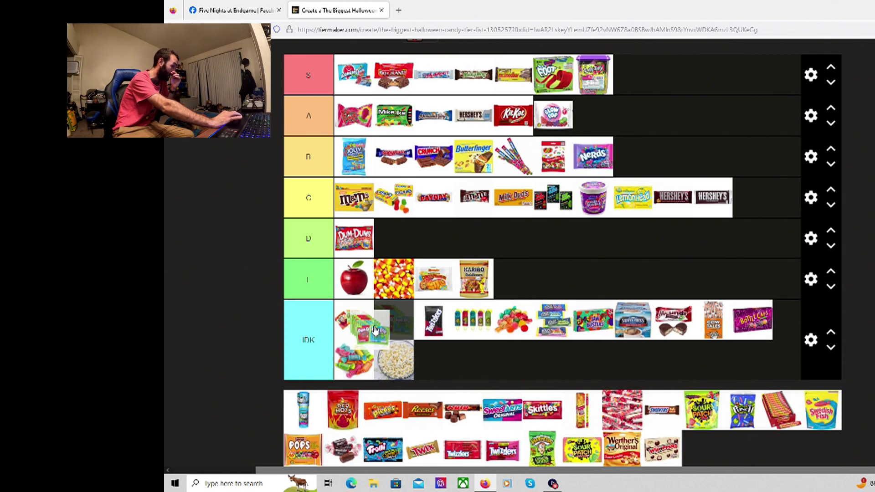
{"action": "left_click_drag", "start_coordinate": [374, 330], "coordinate": [436, 273]}
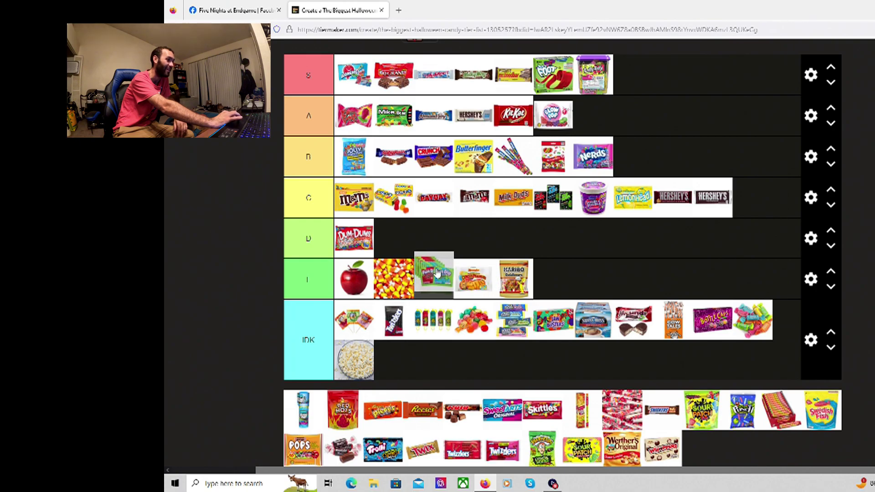
{"action": "mouse_move", "coordinate": [436, 272]}
{"action": "left_mouse_down"}
{"action": "mouse_move", "coordinate": [396, 279]}
{"action": "mouse_move", "coordinate": [420, 293]}
{"action": "left_mouse_up"}
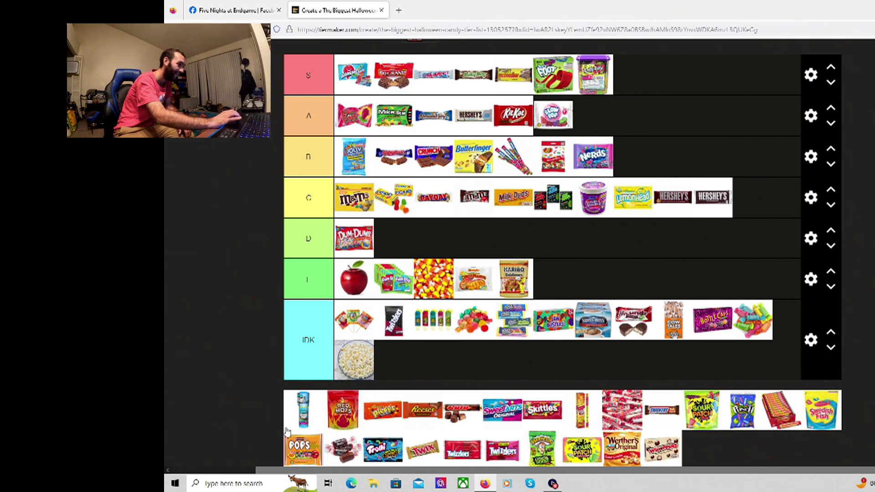
{"action": "mouse_move", "coordinate": [303, 411]}
{"action": "left_mouse_down"}
{"action": "mouse_move", "coordinate": [360, 359]}
{"action": "mouse_move", "coordinate": [474, 287]}
{"action": "mouse_move", "coordinate": [412, 151]}
{"action": "left_mouse_up"}
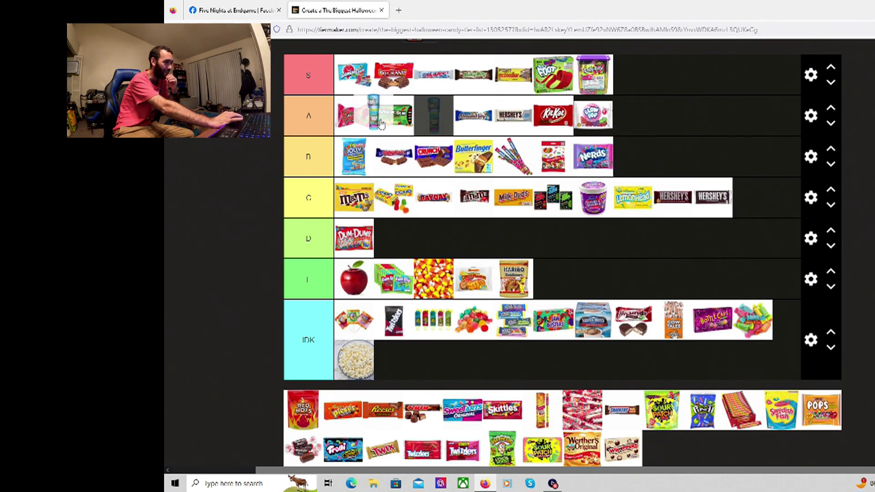
Step: Move the tube candy to the end of A and Red Hots to the end of F
{"action": "mouse_move", "coordinate": [412, 151]}
{"action": "left_mouse_down"}
{"action": "mouse_move", "coordinate": [435, 362]}
{"action": "mouse_move", "coordinate": [361, 128]}
{"action": "mouse_move", "coordinate": [549, 179]}
{"action": "mouse_move", "coordinate": [602, 123]}
{"action": "left_mouse_up"}
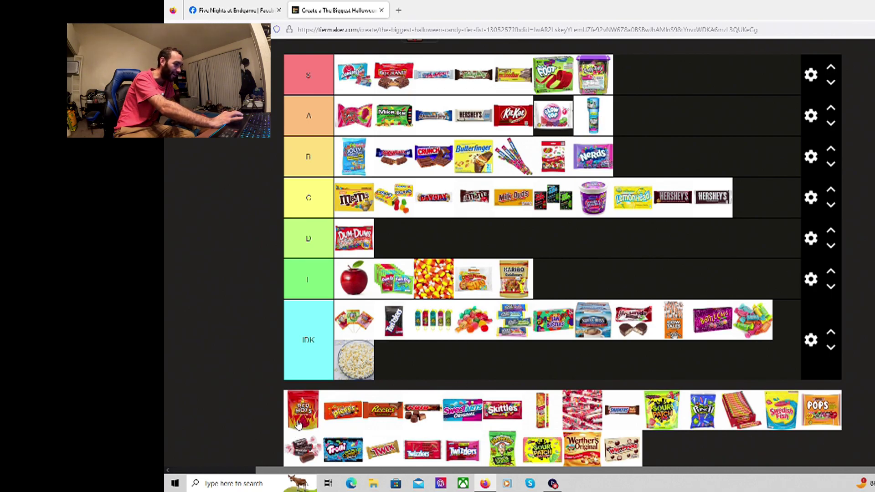
{"action": "mouse_move", "coordinate": [300, 426]}
{"action": "left_mouse_down"}
{"action": "mouse_move", "coordinate": [519, 300]}
{"action": "mouse_move", "coordinate": [597, 290]}
{"action": "left_mouse_up"}
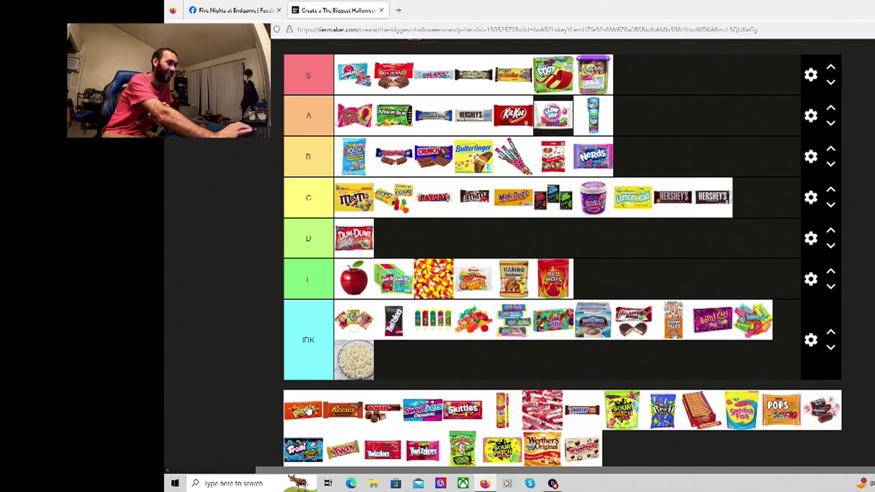
{"action": "left_click_drag", "start_coordinate": [309, 411], "coordinate": [325, 320]}
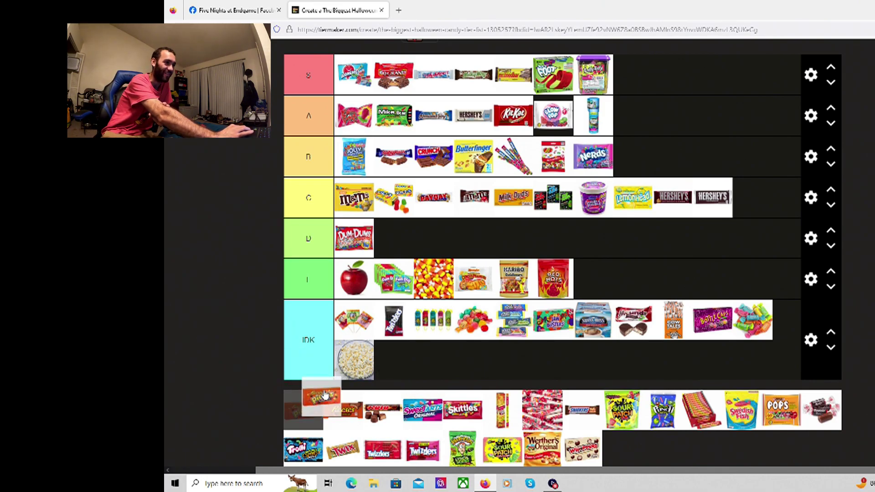
{"action": "mouse_move", "coordinate": [325, 319]}
{"action": "left_mouse_down"}
{"action": "mouse_move", "coordinate": [304, 399]}
{"action": "mouse_move", "coordinate": [304, 312]}
{"action": "mouse_move", "coordinate": [259, 316]}
{"action": "left_mouse_up"}
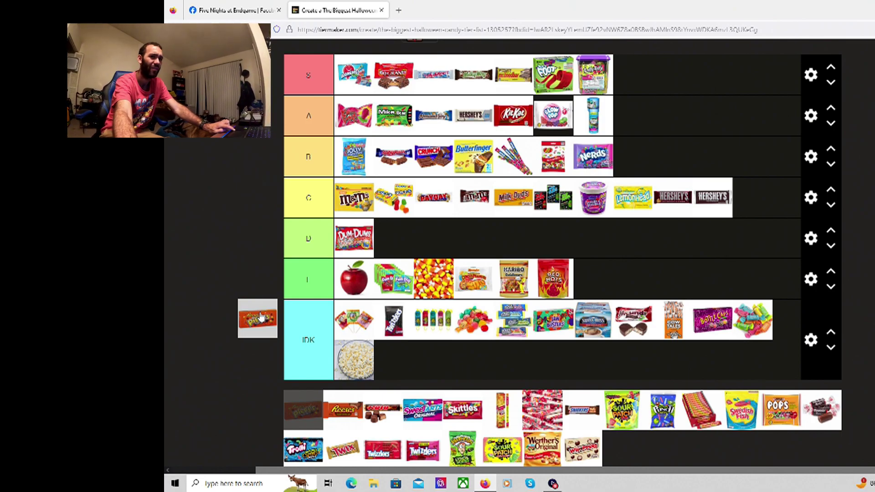
Step: Place Reese's Pieces first and the Reese's cups in S, then carry a chocolate candy upward
{"action": "mouse_move", "coordinate": [259, 316]}
{"action": "left_mouse_down"}
{"action": "mouse_move", "coordinate": [394, 198]}
{"action": "mouse_move", "coordinate": [533, 153]}
{"action": "mouse_move", "coordinate": [582, 113]}
{"action": "mouse_move", "coordinate": [567, 73]}
{"action": "mouse_move", "coordinate": [431, 75]}
{"action": "left_mouse_up"}
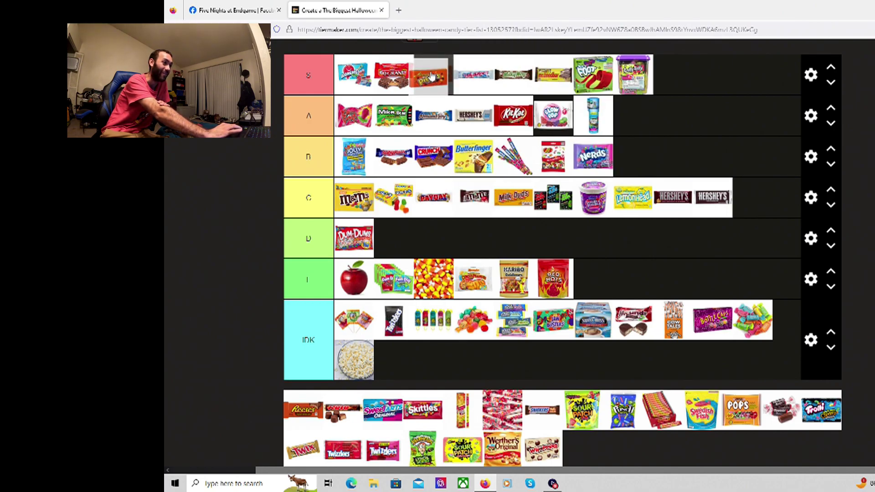
{"action": "left_click_drag", "start_coordinate": [432, 76], "coordinate": [386, 69]}
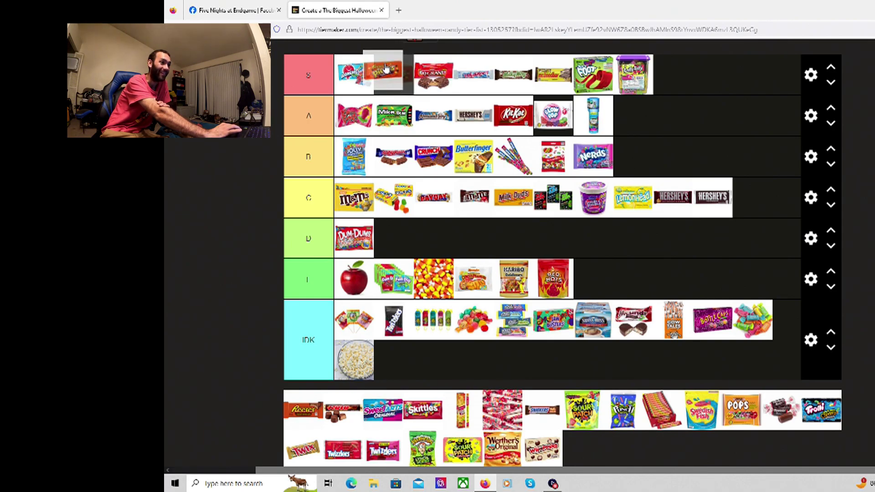
{"action": "left_click_drag", "start_coordinate": [386, 68], "coordinate": [354, 72]}
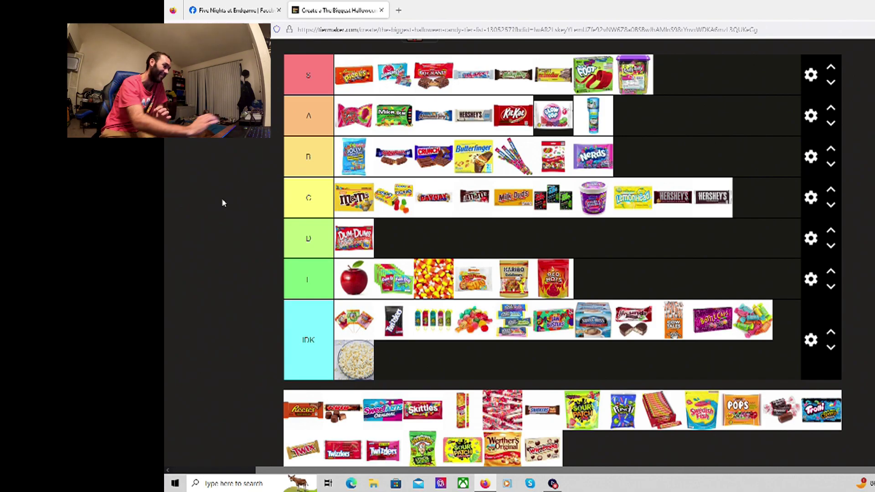
{"action": "mouse_move", "coordinate": [306, 413]}
{"action": "left_mouse_down"}
{"action": "mouse_move", "coordinate": [704, 80]}
{"action": "mouse_move", "coordinate": [468, 67]}
{"action": "left_mouse_up"}
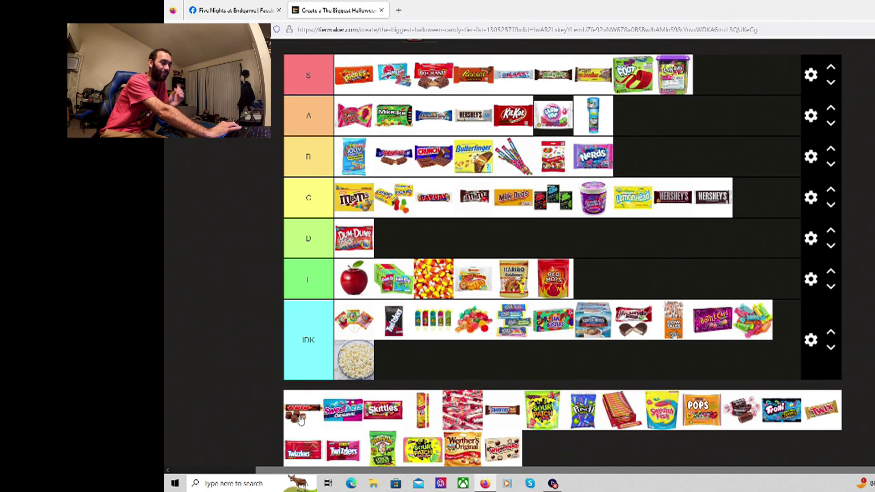
{"action": "left_click_drag", "start_coordinate": [299, 420], "coordinate": [312, 224]}
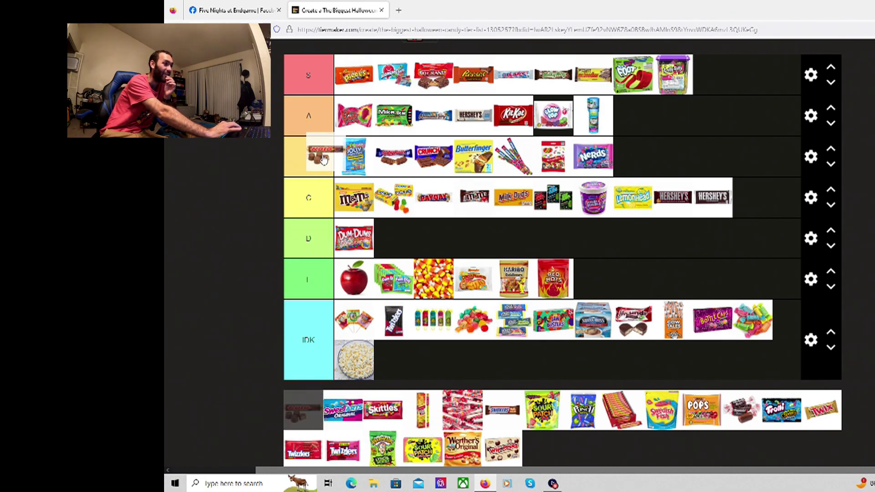
{"action": "mouse_move", "coordinate": [311, 225]}
{"action": "left_mouse_down"}
{"action": "mouse_move", "coordinate": [472, 137]}
{"action": "mouse_move", "coordinate": [359, 116]}
{"action": "mouse_move", "coordinate": [516, 131]}
{"action": "mouse_move", "coordinate": [556, 118]}
{"action": "left_mouse_up"}
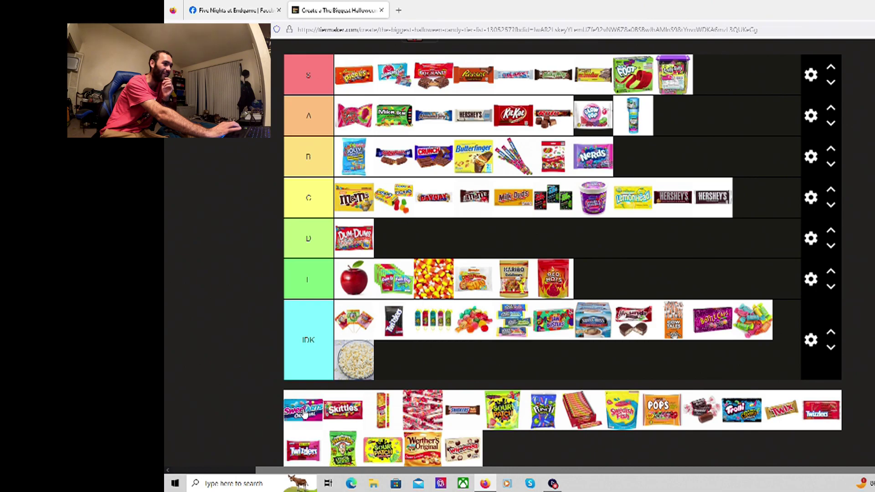
Step: Rank SweeTarts and Skittles in the C tier
{"action": "left_click_drag", "start_coordinate": [304, 416], "coordinate": [552, 200]}
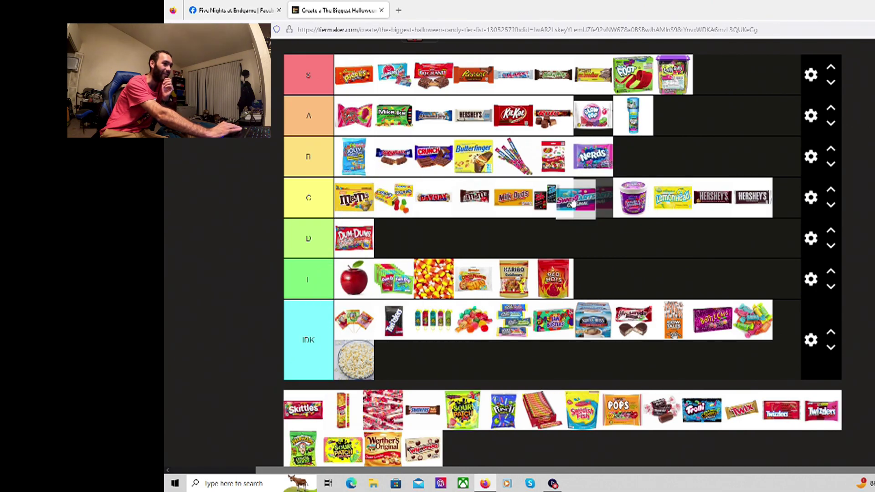
{"action": "left_click_drag", "start_coordinate": [551, 200], "coordinate": [605, 210]}
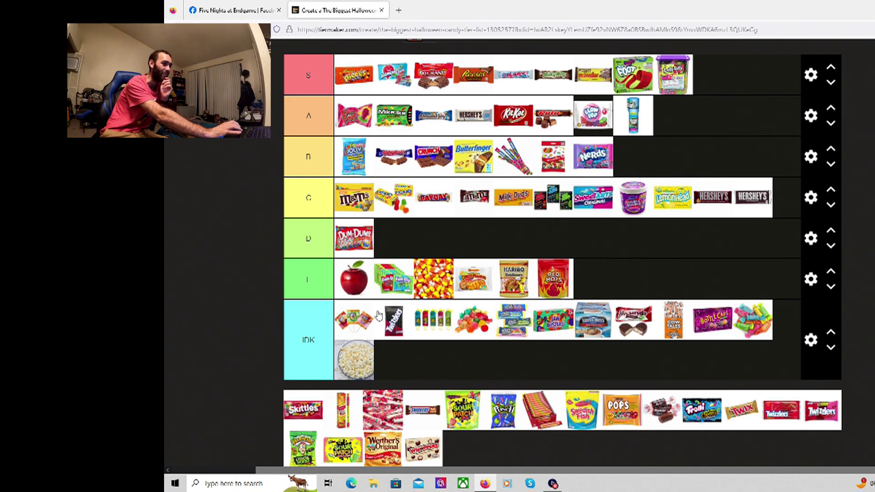
{"action": "left_click_drag", "start_coordinate": [294, 411], "coordinate": [470, 240]}
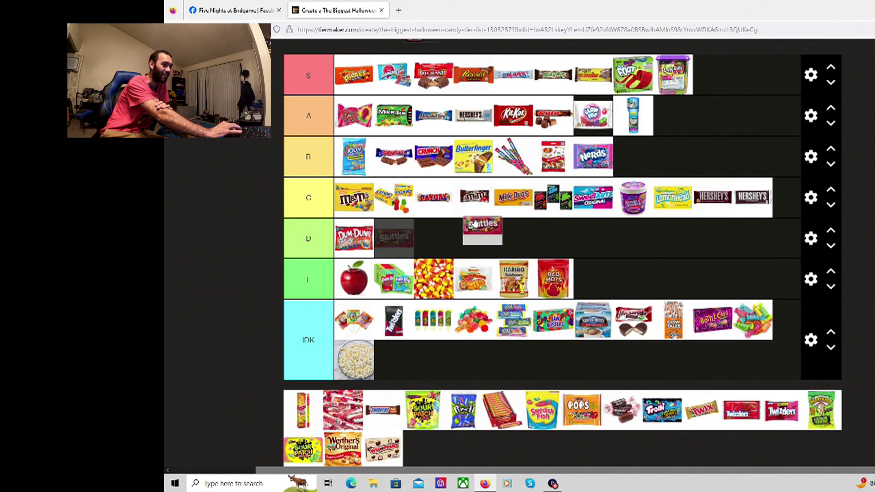
{"action": "mouse_move", "coordinate": [470, 240]}
{"action": "left_mouse_down"}
{"action": "mouse_move", "coordinate": [444, 215]}
{"action": "mouse_move", "coordinate": [515, 206]}
{"action": "mouse_move", "coordinate": [509, 196]}
{"action": "left_mouse_up"}
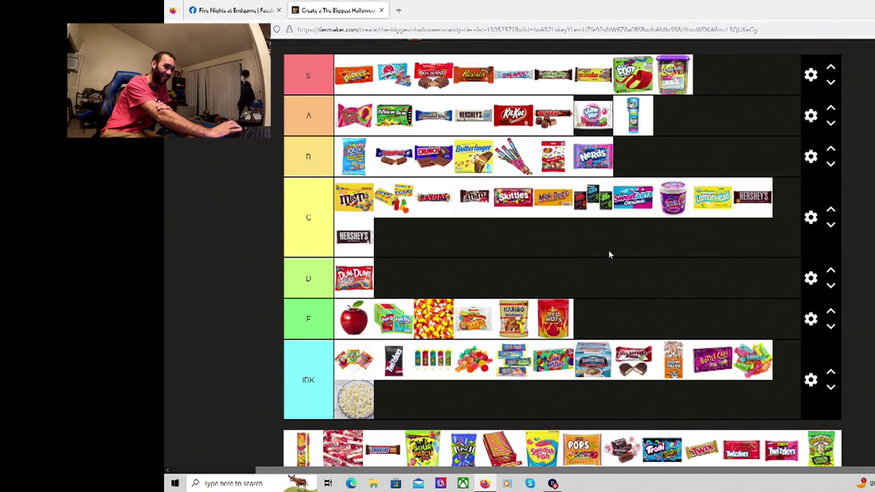
{"action": "scroll", "coordinate": [562, 240], "scroll_direction": "down", "scroll_amount": 1}
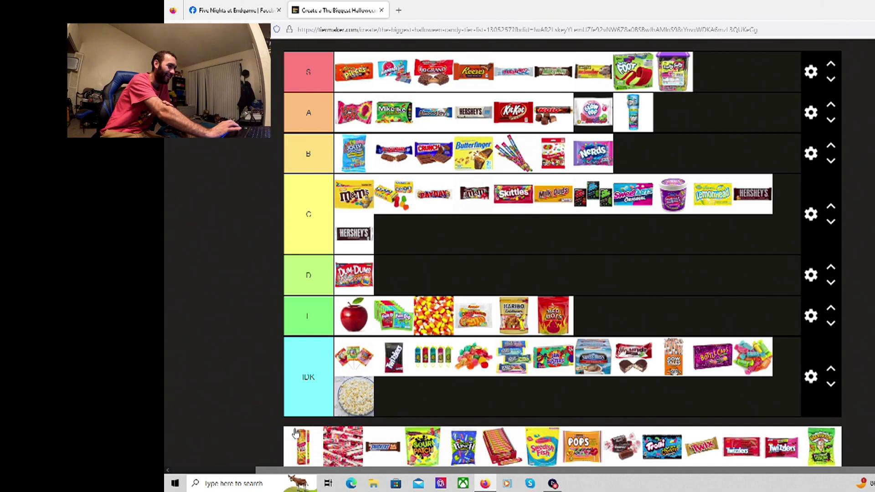
Step: Put the tube candy in IDK, the striped box in F, and Snickers early in S
{"action": "mouse_move", "coordinate": [296, 444]}
{"action": "left_mouse_down"}
{"action": "mouse_move", "coordinate": [285, 395]}
{"action": "mouse_move", "coordinate": [435, 245]}
{"action": "left_mouse_up"}
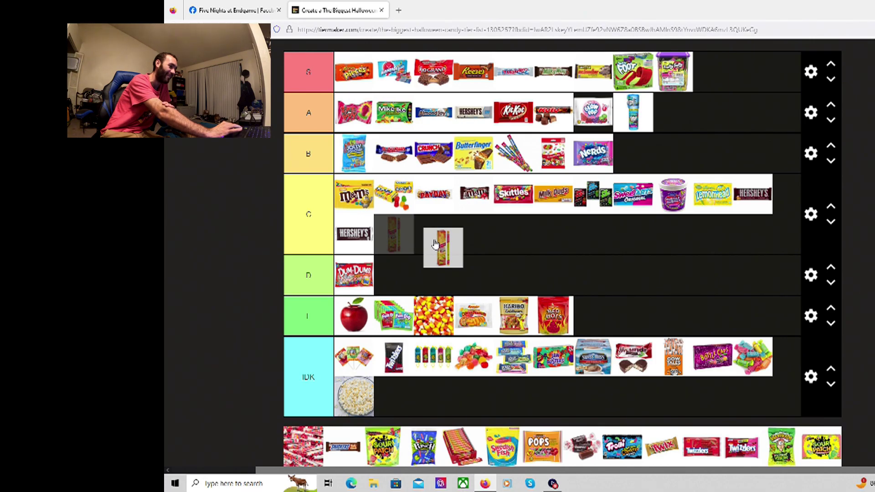
{"action": "mouse_move", "coordinate": [435, 244]}
{"action": "left_mouse_down"}
{"action": "mouse_move", "coordinate": [468, 246]}
{"action": "mouse_move", "coordinate": [508, 267]}
{"action": "mouse_move", "coordinate": [535, 264]}
{"action": "mouse_move", "coordinate": [577, 281]}
{"action": "mouse_move", "coordinate": [606, 305]}
{"action": "mouse_move", "coordinate": [592, 226]}
{"action": "mouse_move", "coordinate": [626, 322]}
{"action": "mouse_move", "coordinate": [532, 371]}
{"action": "mouse_move", "coordinate": [547, 391]}
{"action": "mouse_move", "coordinate": [541, 387]}
{"action": "left_mouse_up"}
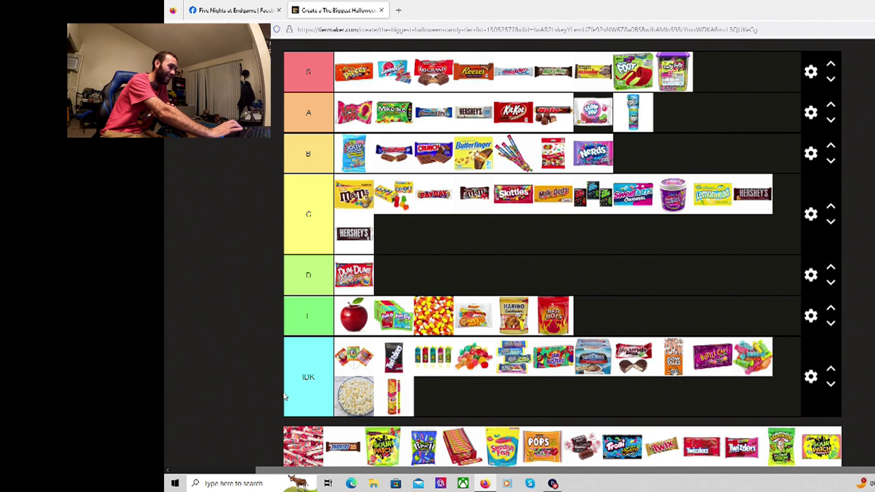
{"action": "mouse_move", "coordinate": [306, 444]}
{"action": "left_mouse_down"}
{"action": "mouse_move", "coordinate": [317, 392]}
{"action": "mouse_move", "coordinate": [451, 296]}
{"action": "mouse_move", "coordinate": [401, 305]}
{"action": "mouse_move", "coordinate": [400, 315]}
{"action": "left_mouse_up"}
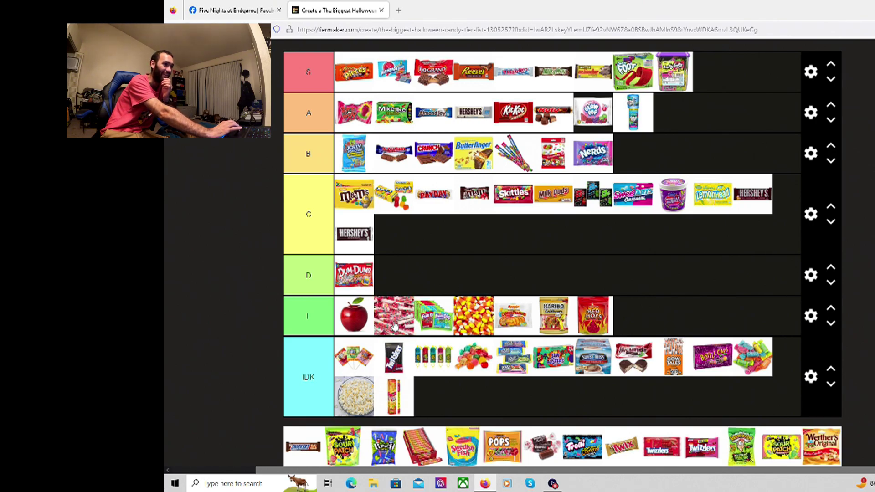
{"action": "left_click_drag", "start_coordinate": [306, 452], "coordinate": [625, 38]}
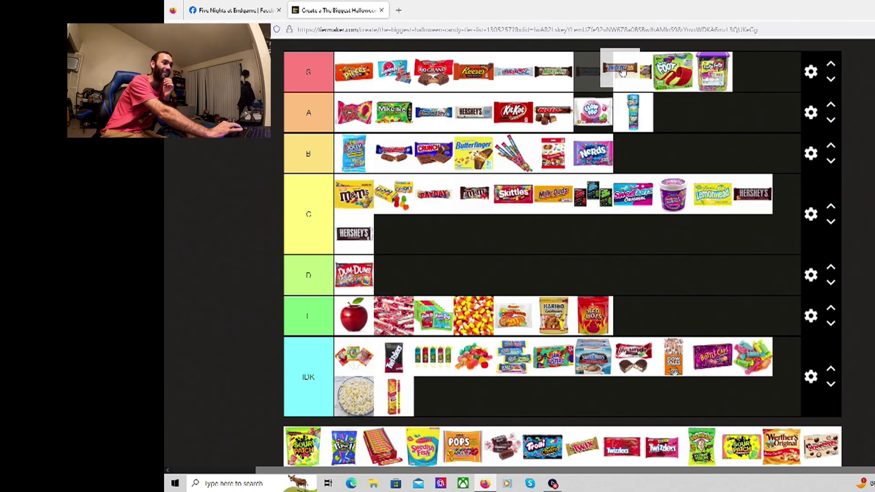
{"action": "left_click_drag", "start_coordinate": [626, 38], "coordinate": [633, 73]}
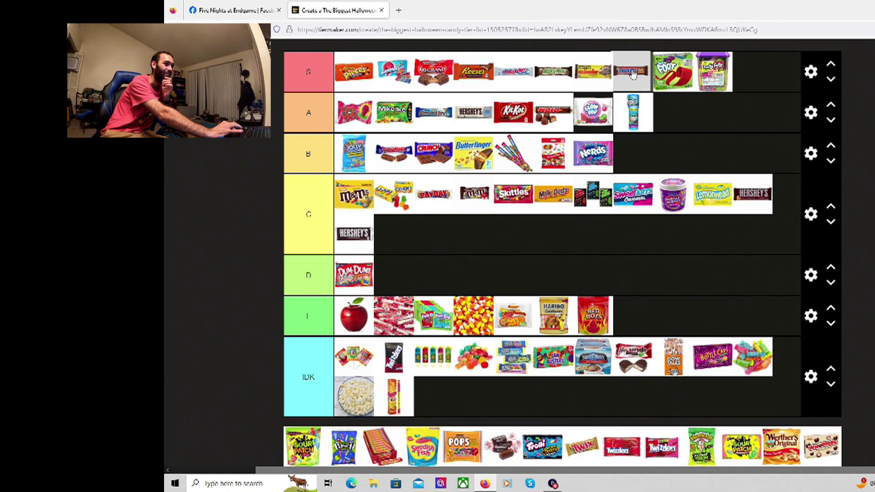
{"action": "left_click_drag", "start_coordinate": [632, 74], "coordinate": [516, 70]}
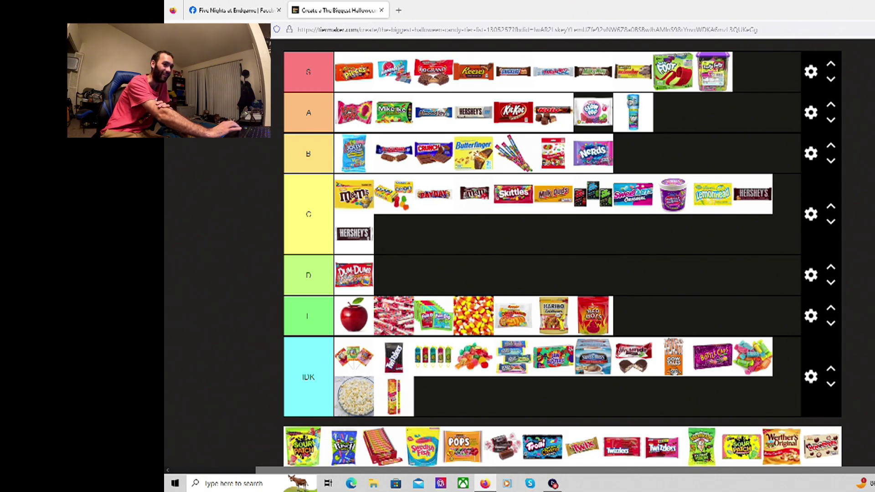
{"action": "scroll", "coordinate": [561, 274], "scroll_direction": "down", "scroll_amount": 1}
{"action": "scroll", "coordinate": [561, 274], "scroll_direction": "up", "scroll_amount": 2}
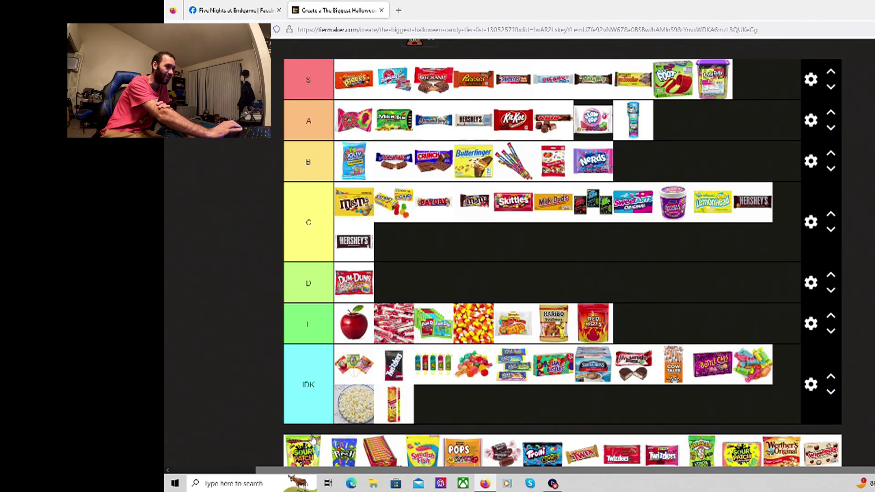
Step: Place Sour Patch after SweeTarts in the C tier
{"action": "mouse_move", "coordinate": [303, 449]}
{"action": "left_mouse_down"}
{"action": "mouse_move", "coordinate": [436, 217]}
{"action": "mouse_move", "coordinate": [502, 221]}
{"action": "left_mouse_up"}
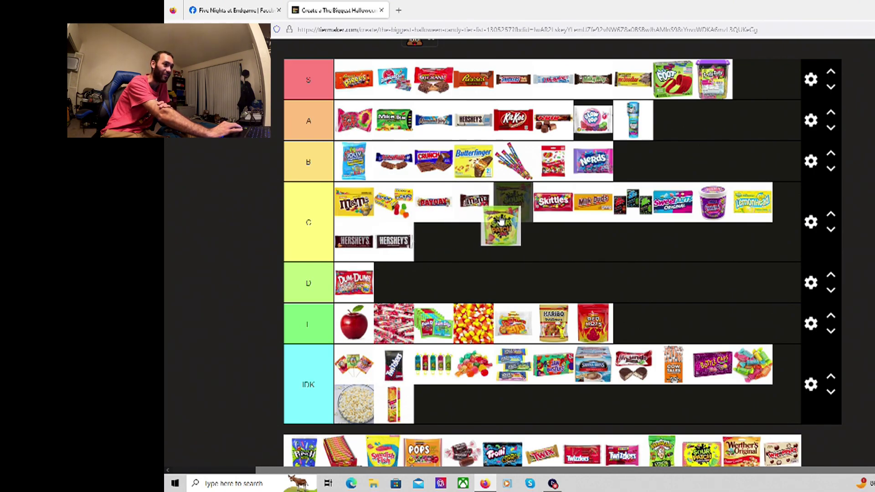
{"action": "mouse_move", "coordinate": [501, 219]}
{"action": "left_mouse_down"}
{"action": "mouse_move", "coordinate": [492, 205]}
{"action": "mouse_move", "coordinate": [508, 215]}
{"action": "left_mouse_up"}
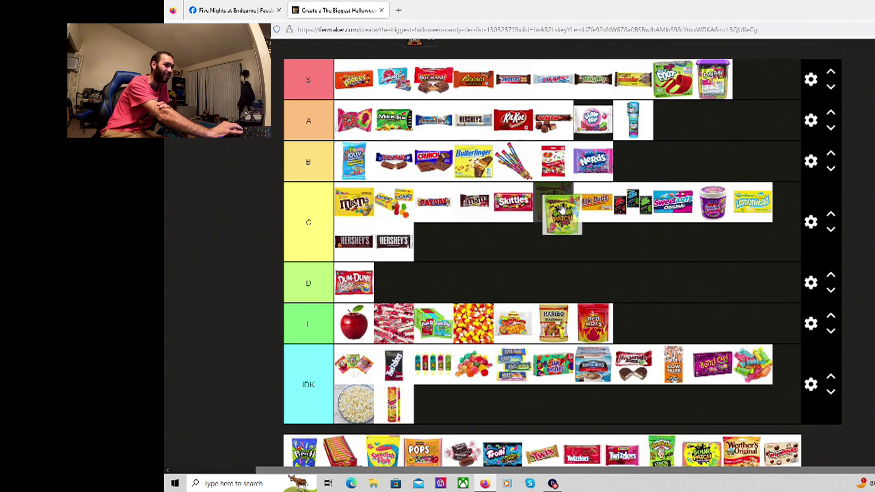
{"action": "left_click_drag", "start_coordinate": [507, 215], "coordinate": [703, 205]}
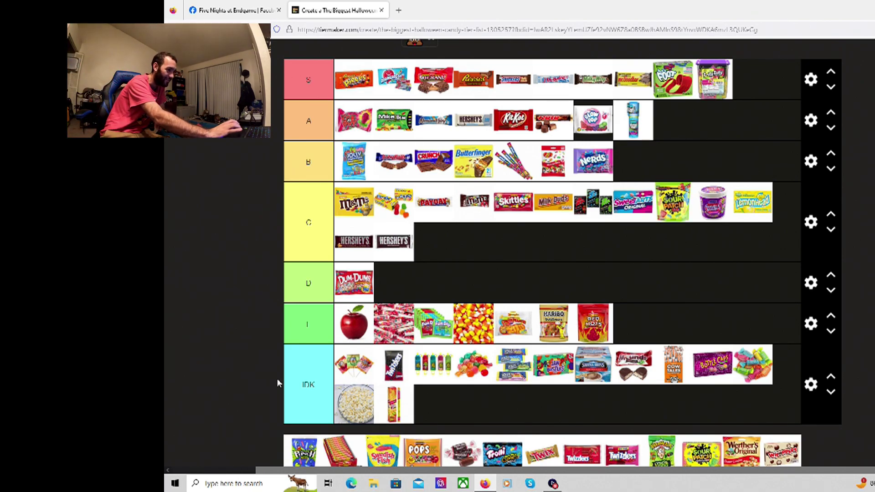
Step: Add the Punch candy to the end of S and the red candy box to S
{"action": "mouse_move", "coordinate": [304, 452]}
{"action": "left_mouse_down"}
{"action": "mouse_move", "coordinate": [308, 393]}
{"action": "mouse_move", "coordinate": [576, 171]}
{"action": "left_mouse_up"}
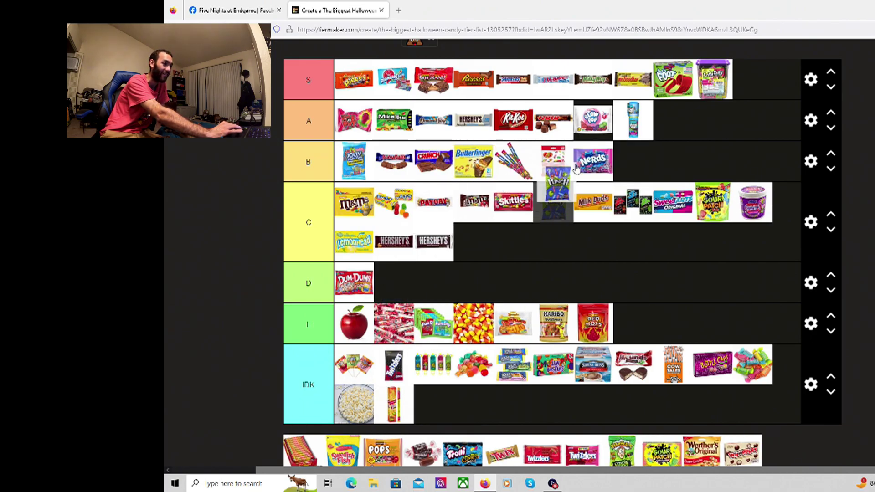
{"action": "mouse_move", "coordinate": [576, 171]}
{"action": "left_mouse_down"}
{"action": "mouse_move", "coordinate": [621, 123]}
{"action": "mouse_move", "coordinate": [764, 84]}
{"action": "left_mouse_up"}
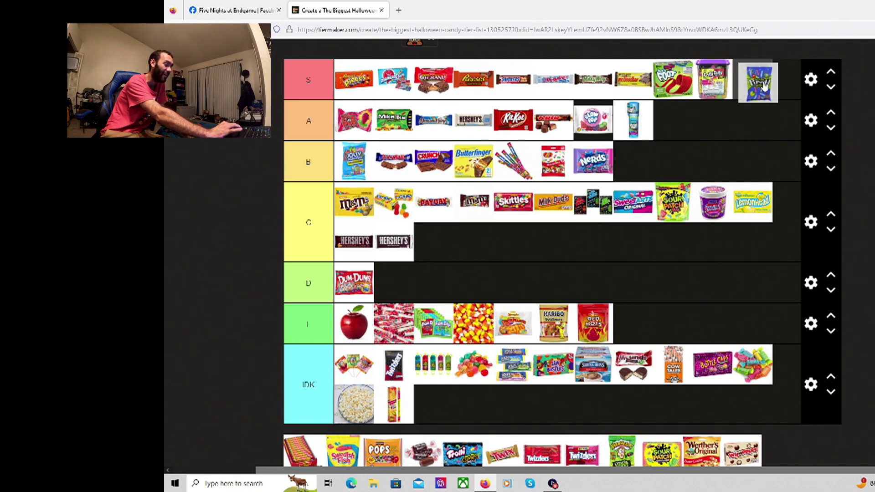
{"action": "left_click_drag", "start_coordinate": [764, 84], "coordinate": [765, 86]}
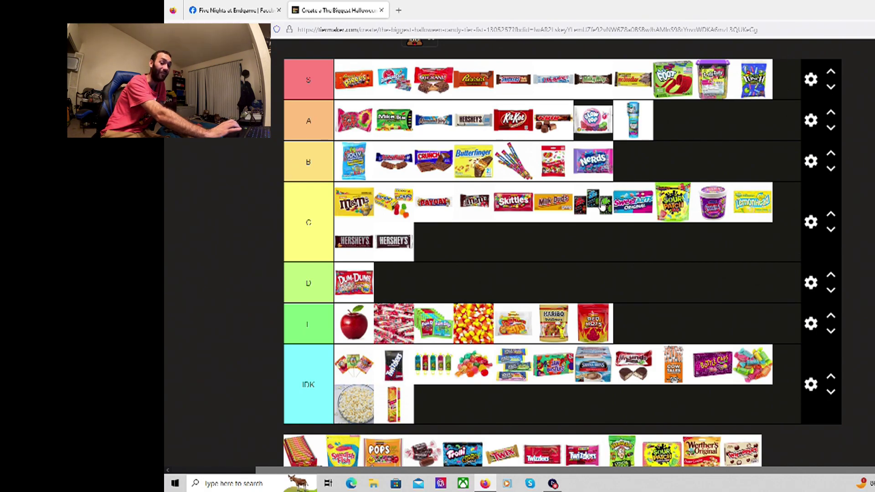
{"action": "left_click_drag", "start_coordinate": [298, 456], "coordinate": [332, 69]}
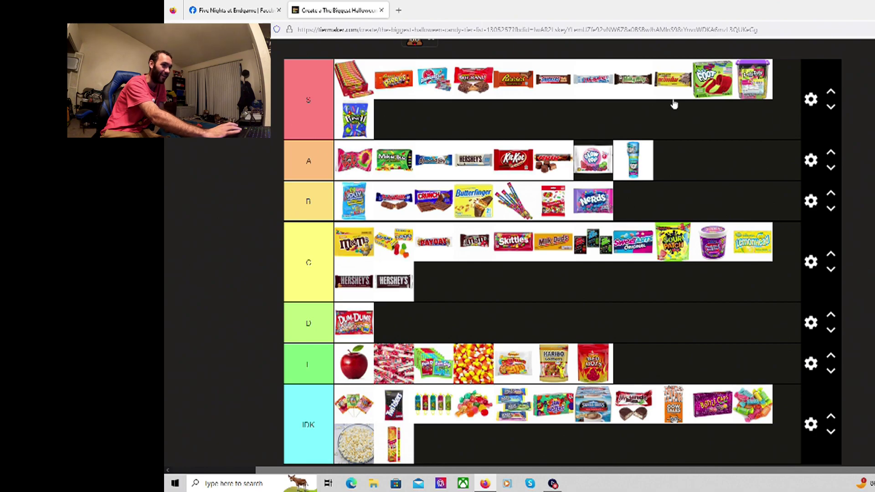
{"action": "scroll", "coordinate": [546, 253], "scroll_direction": "down", "scroll_amount": 1}
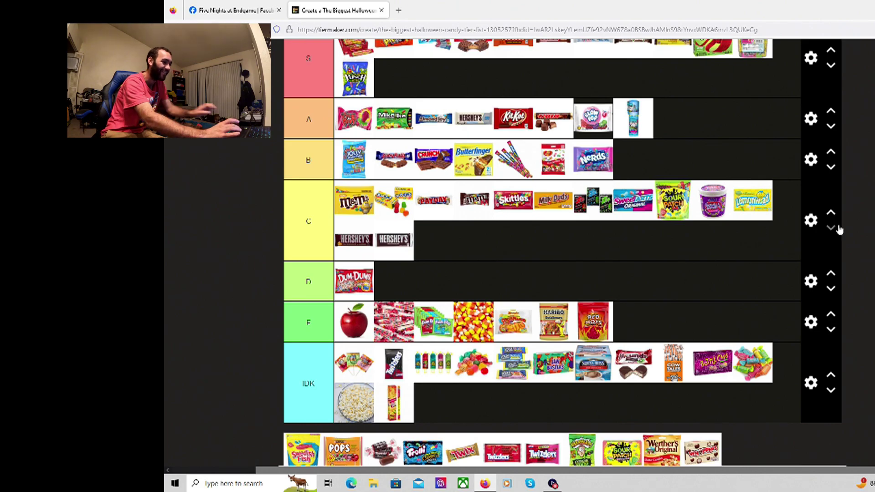
Step: Zoom the page out and place Swedish Fish near the end of the S tier
{"action": "key", "text": "ctrl+minus"}
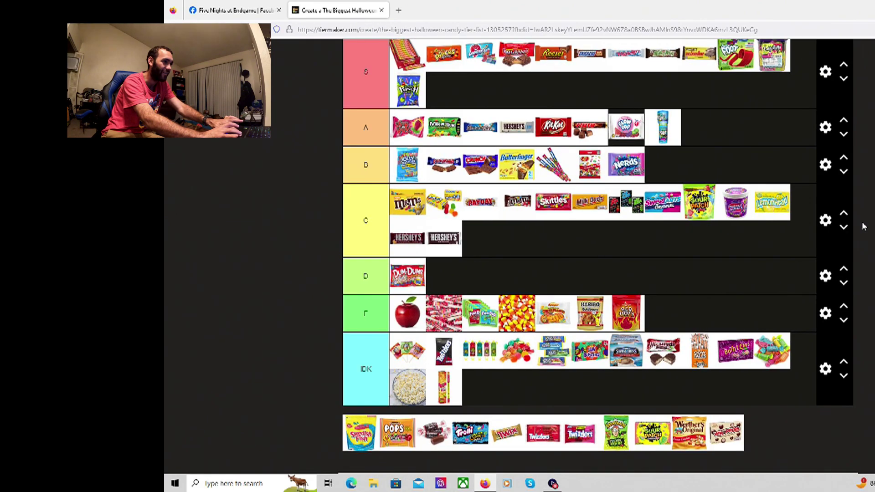
{"action": "scroll", "coordinate": [594, 253], "scroll_direction": "up", "scroll_amount": 1}
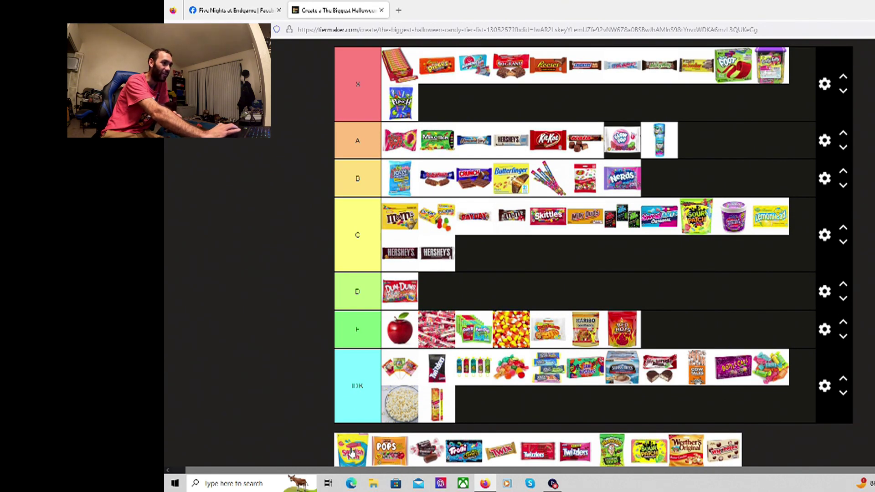
{"action": "left_click_drag", "start_coordinate": [352, 451], "coordinate": [691, 78]}
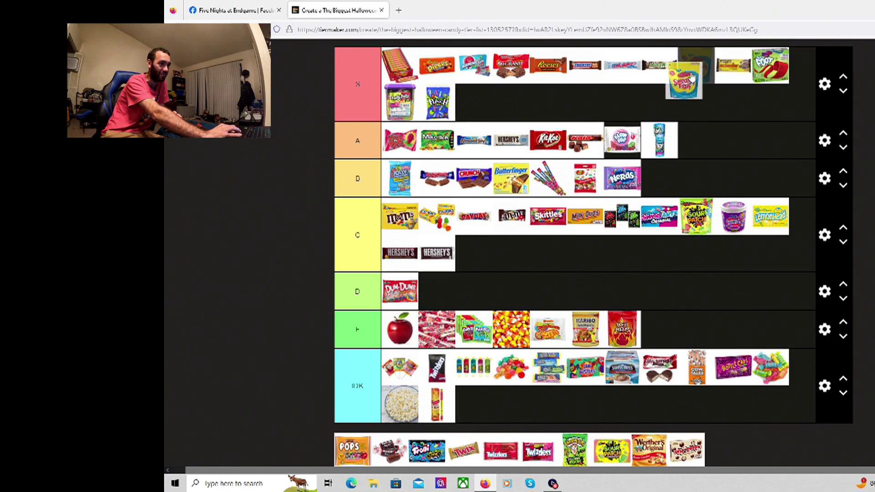
{"action": "left_click_drag", "start_coordinate": [691, 78], "coordinate": [710, 84]}
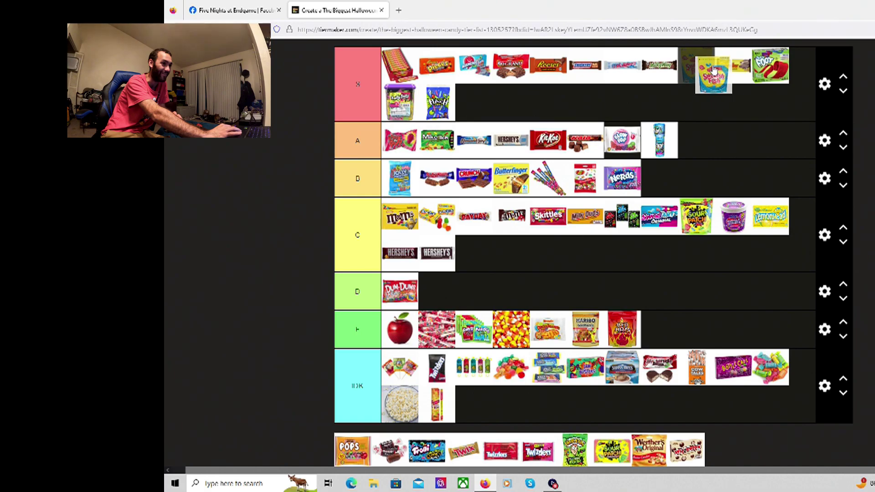
{"action": "left_click_drag", "start_coordinate": [708, 83], "coordinate": [746, 71]}
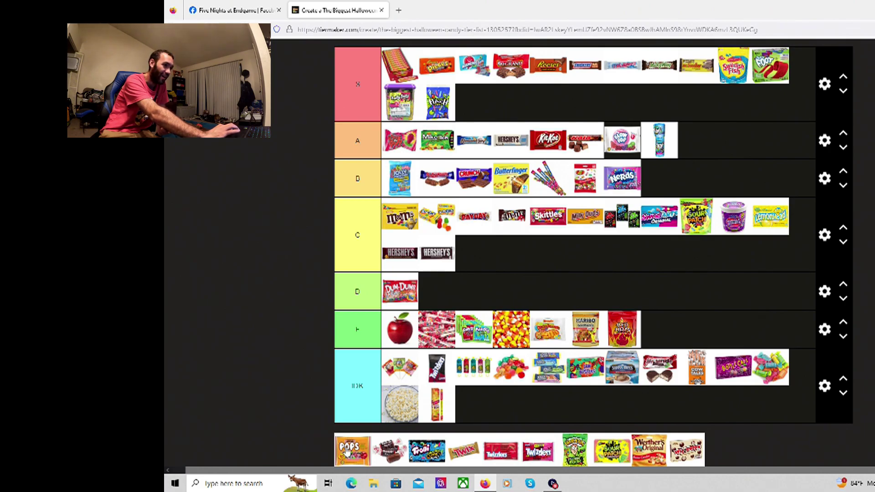
Step: Rank Pops in A after Blow Pop and the chocolate candy in F
{"action": "left_click_drag", "start_coordinate": [347, 453], "coordinate": [711, 145]}
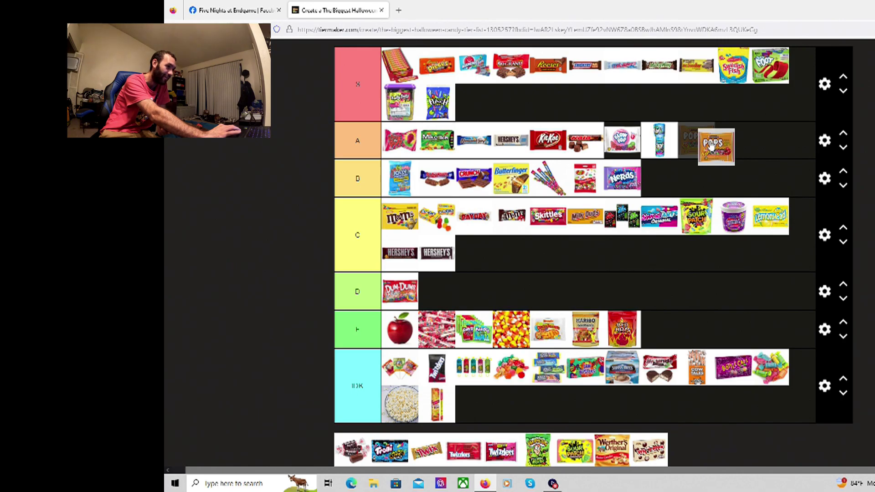
{"action": "left_click_drag", "start_coordinate": [711, 145], "coordinate": [660, 150]}
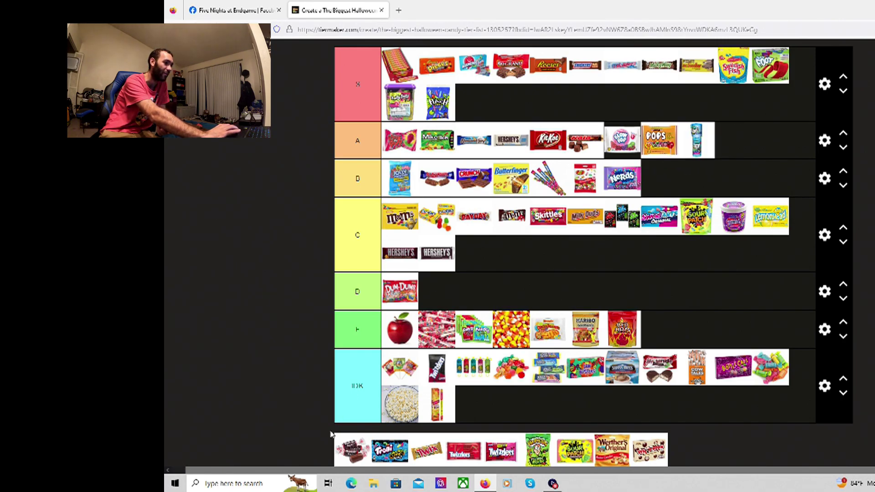
{"action": "left_click_drag", "start_coordinate": [347, 452], "coordinate": [652, 340]}
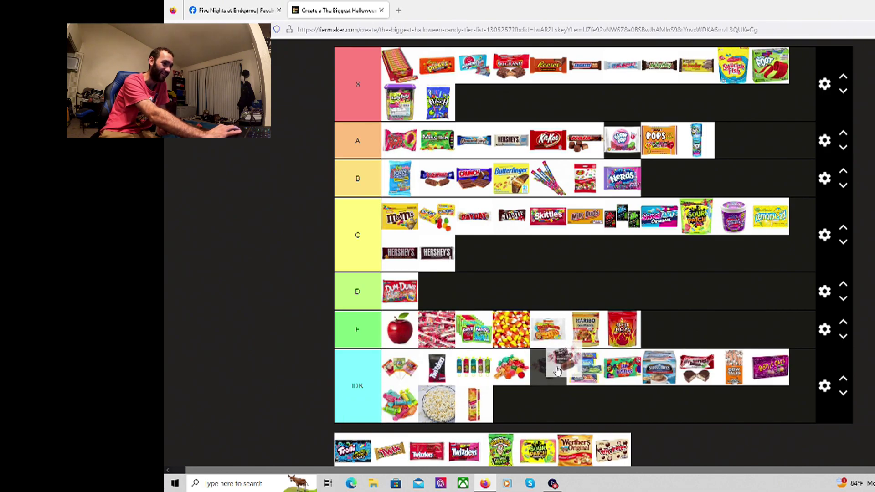
{"action": "left_click_drag", "start_coordinate": [651, 340], "coordinate": [619, 333]}
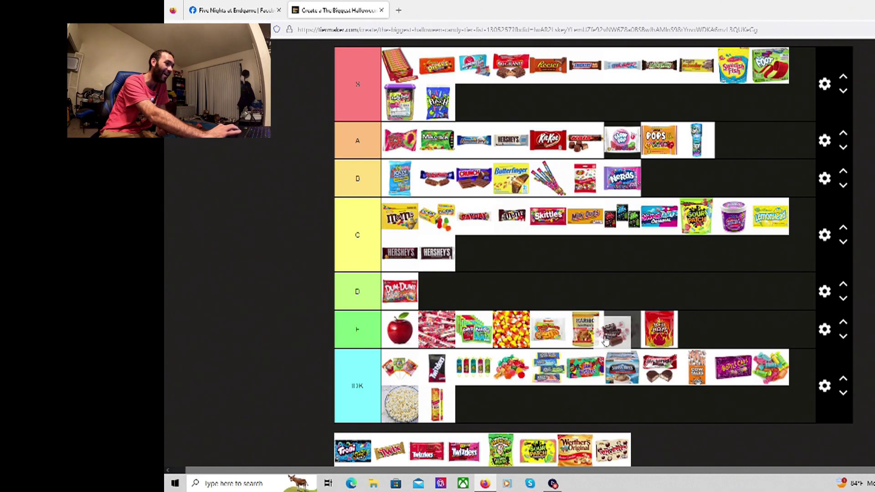
{"action": "mouse_move", "coordinate": [619, 333]}
{"action": "left_mouse_down"}
{"action": "mouse_move", "coordinate": [562, 333]}
{"action": "mouse_move", "coordinate": [572, 332]}
{"action": "left_mouse_up"}
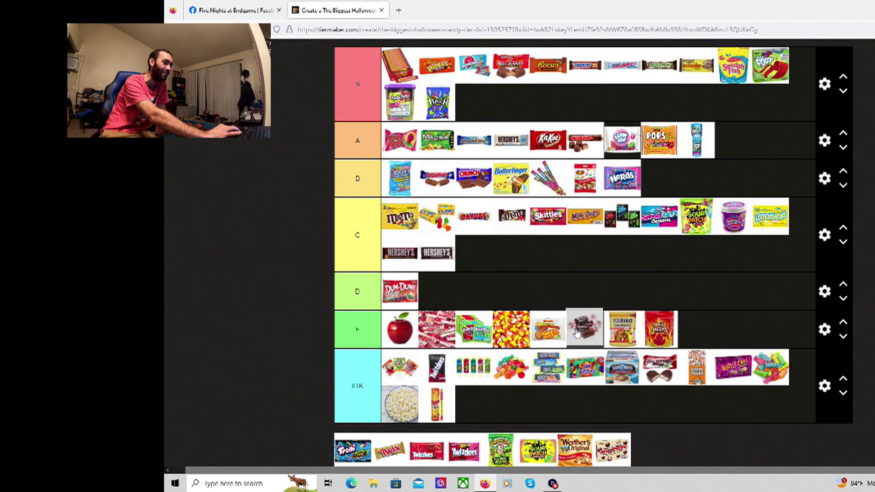
{"action": "left_click_drag", "start_coordinate": [573, 331], "coordinate": [573, 331]}
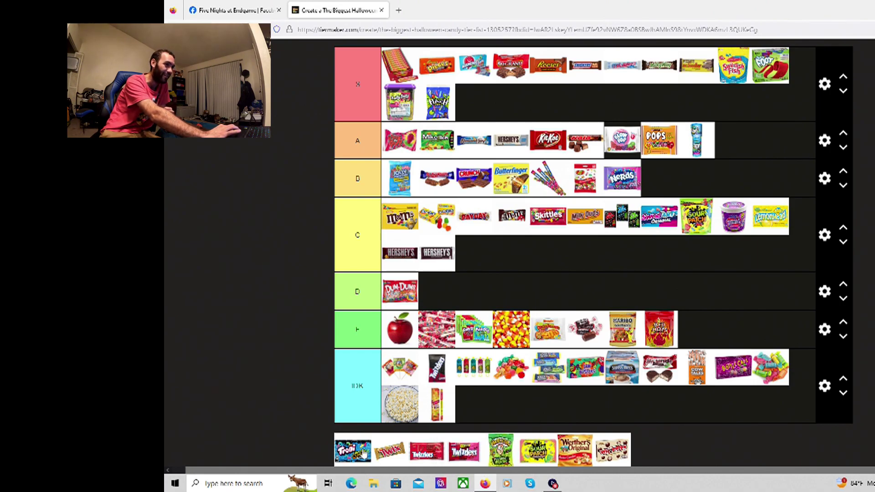
Step: Put Trolli in the C tier and Twix in S just before Reese's
{"action": "mouse_move", "coordinate": [362, 454]}
{"action": "left_mouse_down"}
{"action": "mouse_move", "coordinate": [489, 321]}
{"action": "mouse_move", "coordinate": [498, 210]}
{"action": "mouse_move", "coordinate": [595, 234]}
{"action": "left_mouse_up"}
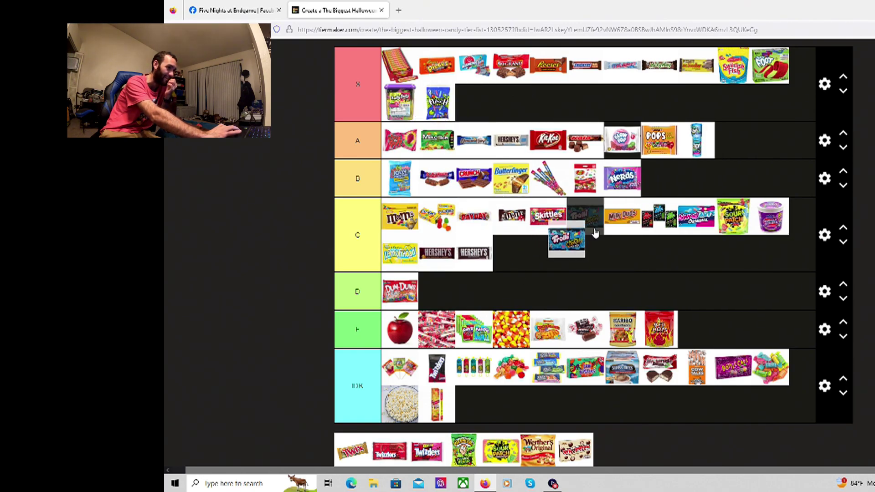
{"action": "mouse_move", "coordinate": [594, 233]}
{"action": "left_mouse_down"}
{"action": "mouse_move", "coordinate": [695, 182]}
{"action": "mouse_move", "coordinate": [704, 244]}
{"action": "mouse_move", "coordinate": [711, 218]}
{"action": "left_mouse_up"}
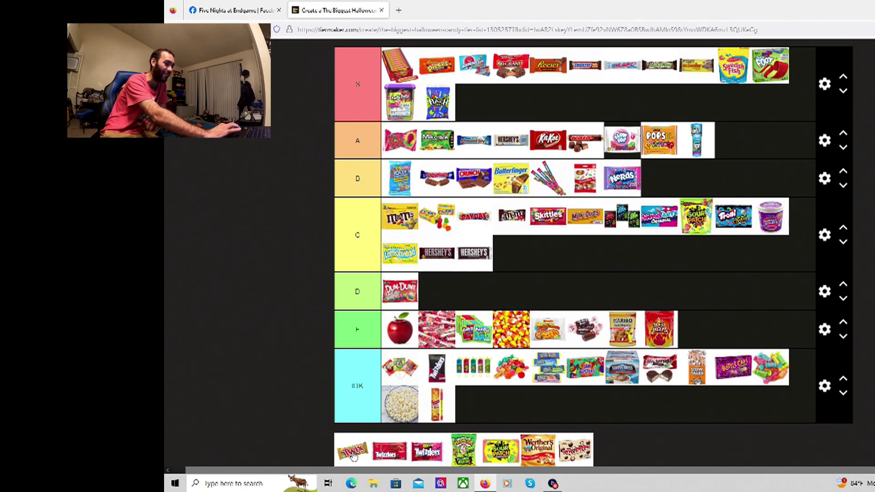
{"action": "left_click_drag", "start_coordinate": [353, 459], "coordinate": [655, 75]}
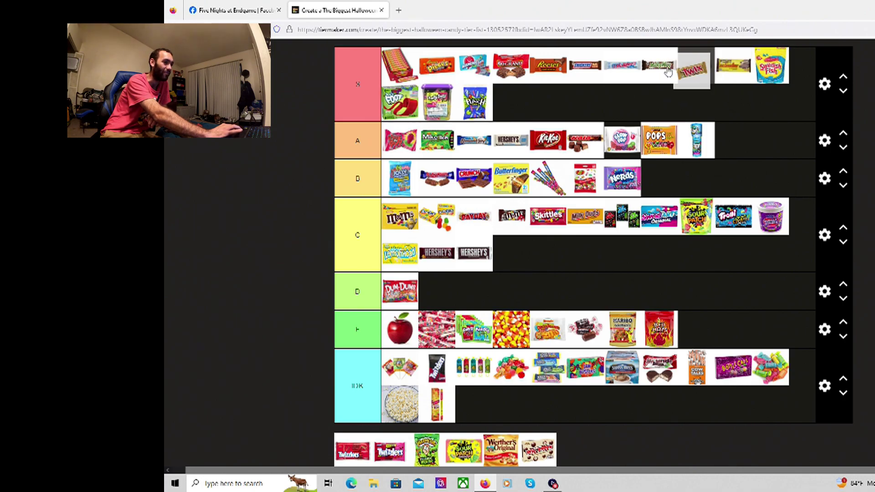
{"action": "left_click_drag", "start_coordinate": [654, 75], "coordinate": [548, 64]}
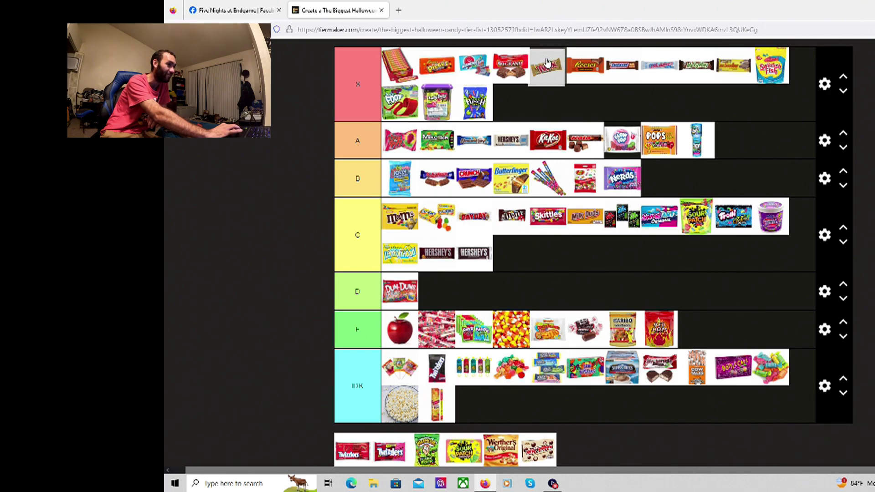
{"action": "left_click_drag", "start_coordinate": [547, 63], "coordinate": [546, 66]}
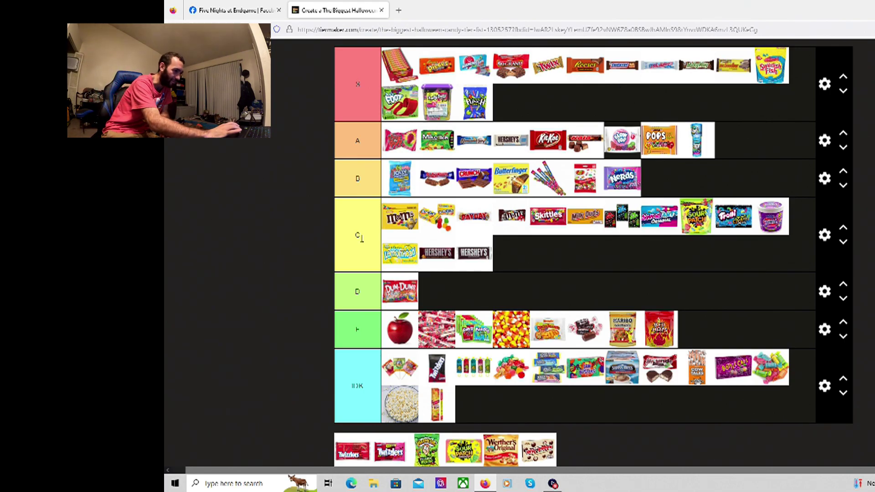
Step: Place Twizzlers right after Skittles in C, and the other Twizzlers in IDK
{"action": "mouse_move", "coordinate": [353, 450]}
{"action": "left_mouse_down"}
{"action": "mouse_move", "coordinate": [536, 383]}
{"action": "mouse_move", "coordinate": [680, 250]}
{"action": "left_mouse_up"}
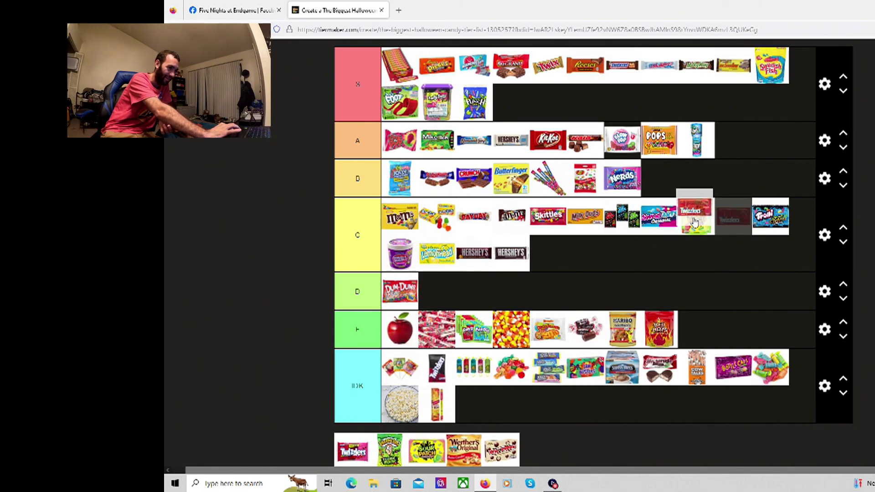
{"action": "mouse_move", "coordinate": [679, 249]}
{"action": "left_mouse_down"}
{"action": "mouse_move", "coordinate": [641, 218]}
{"action": "mouse_move", "coordinate": [690, 227]}
{"action": "left_mouse_up"}
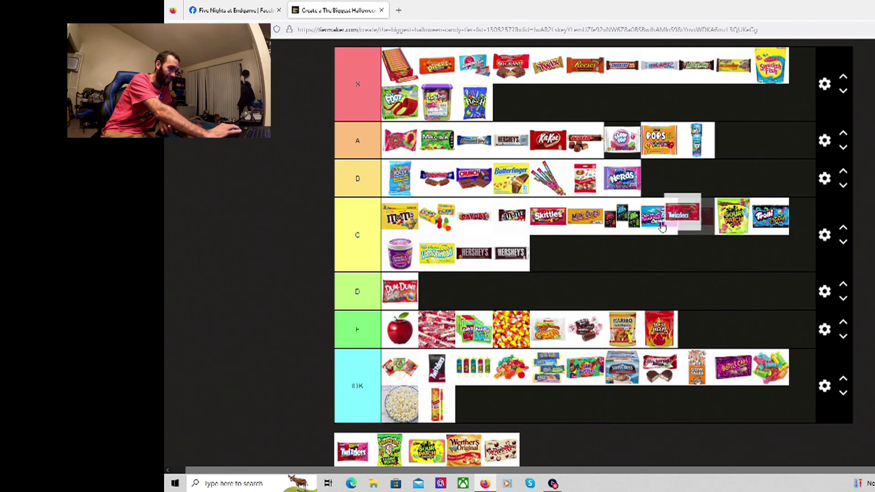
{"action": "left_click_drag", "start_coordinate": [690, 227], "coordinate": [637, 218]}
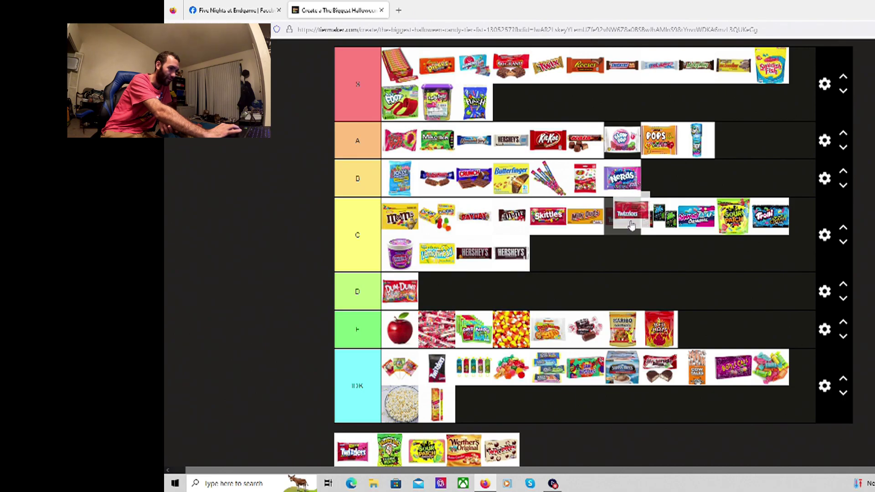
{"action": "left_click_drag", "start_coordinate": [637, 219], "coordinate": [570, 232]}
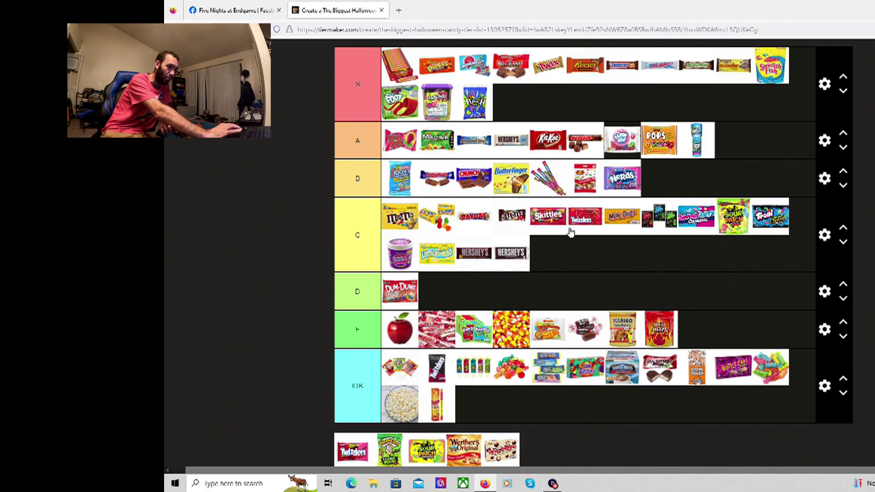
{"action": "left_click_drag", "start_coordinate": [570, 232], "coordinate": [570, 231]}
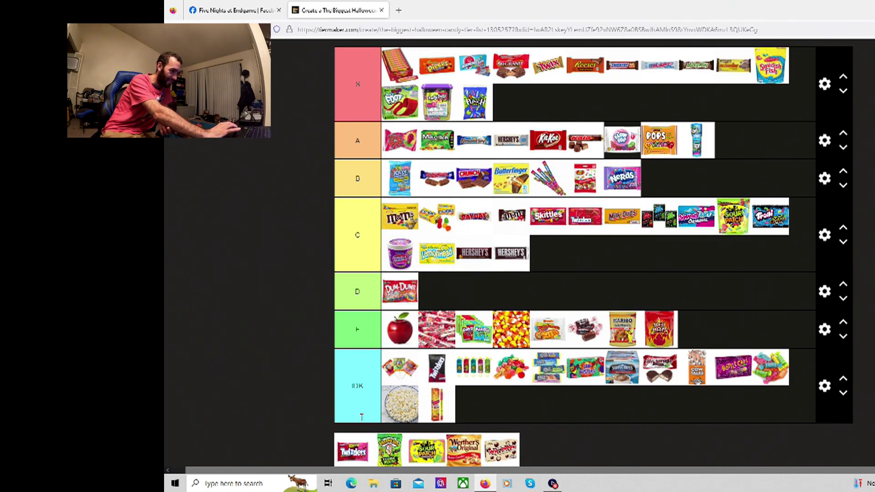
{"action": "left_click_drag", "start_coordinate": [355, 448], "coordinate": [496, 382]}
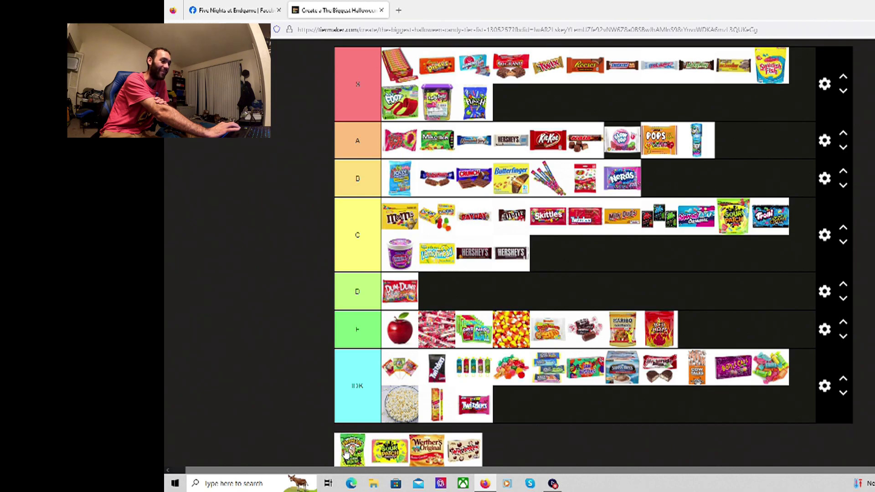
Step: Rank Warheads in D, Sour Patch in C, Werther's in IDK, and the last candy before Nerds in B
{"action": "left_click_drag", "start_coordinate": [347, 455], "coordinate": [397, 294]}
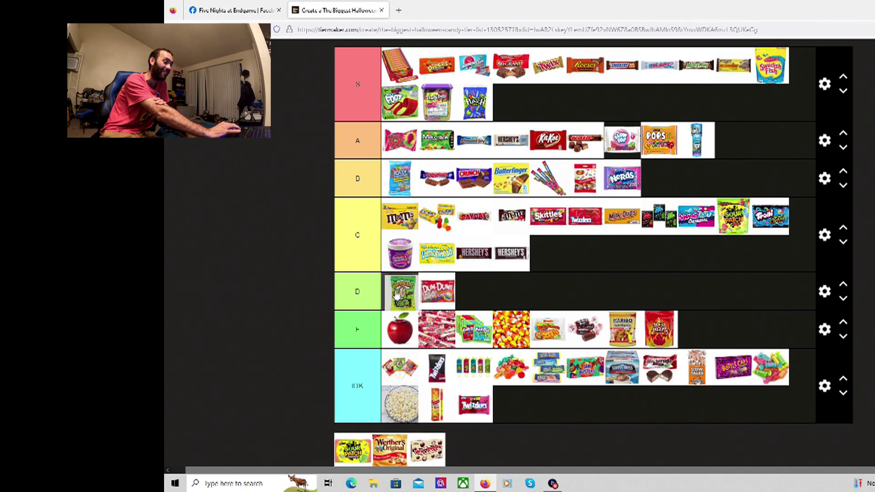
{"action": "left_click_drag", "start_coordinate": [396, 295], "coordinate": [398, 295]}
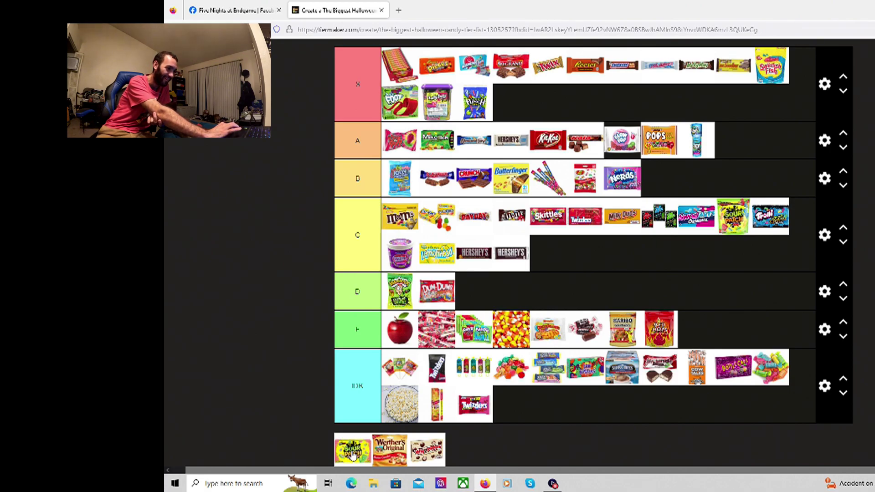
{"action": "left_click_drag", "start_coordinate": [352, 458], "coordinate": [726, 214]}
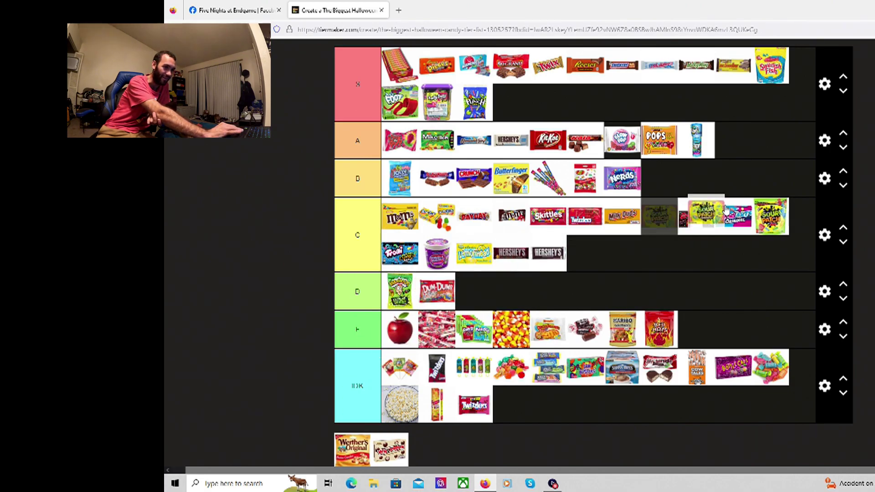
{"action": "left_click_drag", "start_coordinate": [726, 213], "coordinate": [741, 212]}
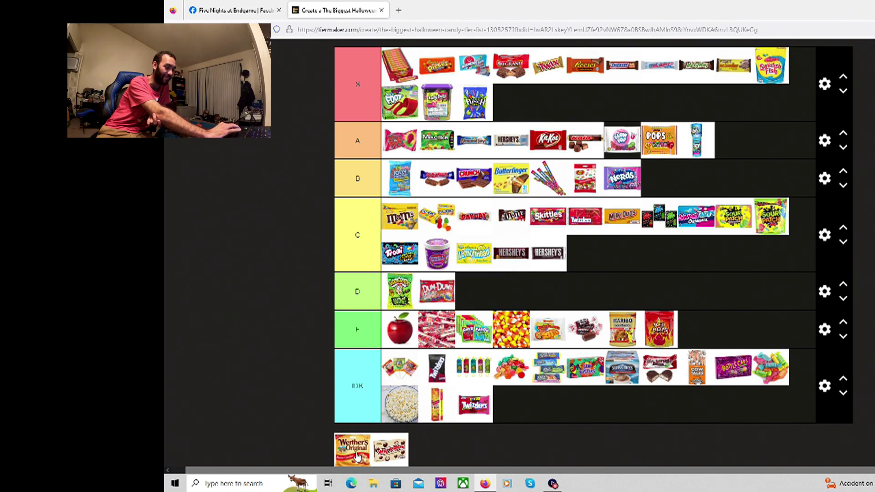
{"action": "left_click_drag", "start_coordinate": [358, 457], "coordinate": [555, 414]}
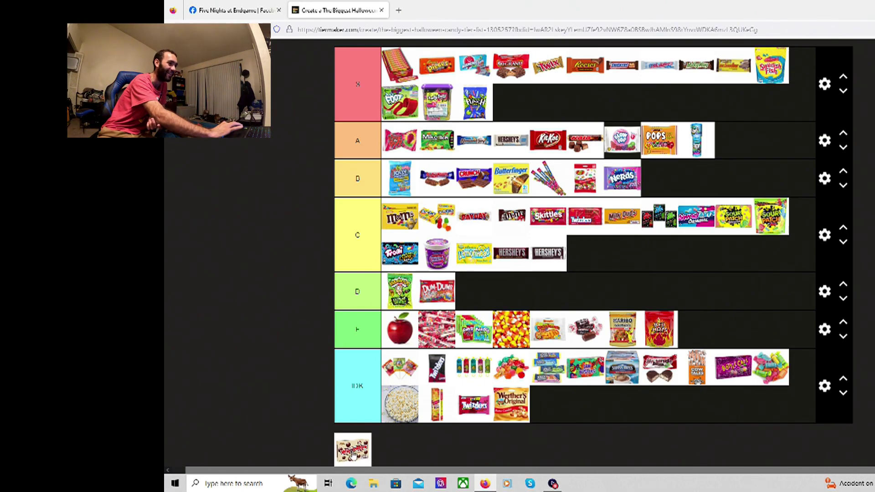
{"action": "left_click_drag", "start_coordinate": [354, 455], "coordinate": [738, 195]}
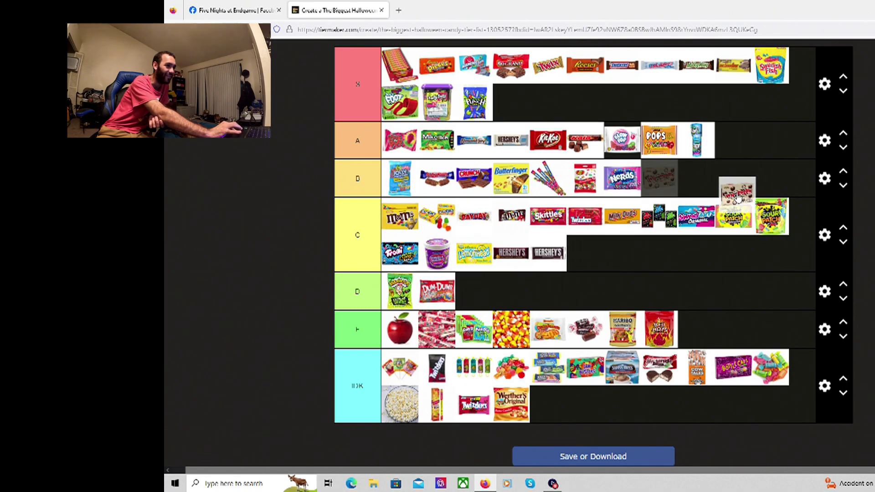
{"action": "mouse_move", "coordinate": [739, 197]}
{"action": "left_mouse_down"}
{"action": "mouse_move", "coordinate": [500, 175]}
{"action": "mouse_move", "coordinate": [555, 180]}
{"action": "left_mouse_up"}
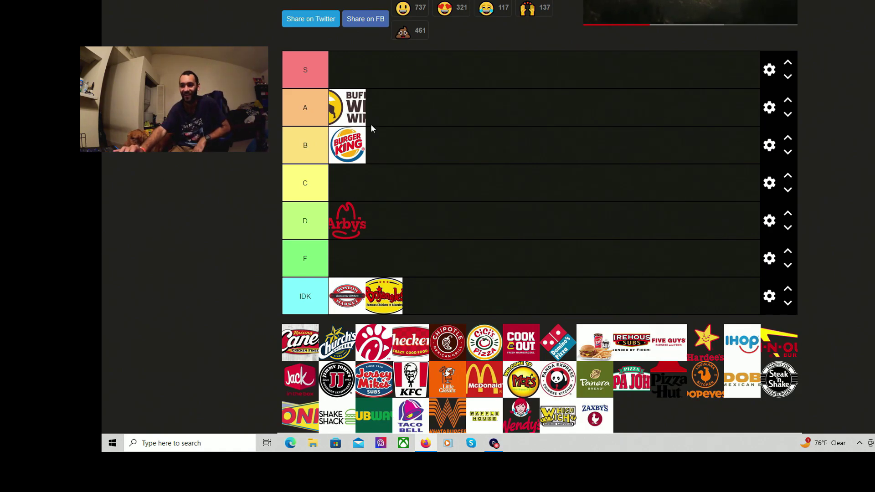
Step: Place the Raising Cane's logo in A, Church's Chicken in IDK, and Chick-fil-A first in S
{"action": "mouse_move", "coordinate": [300, 345]}
{"action": "left_mouse_down"}
{"action": "mouse_move", "coordinate": [333, 113]}
{"action": "mouse_move", "coordinate": [350, 104]}
{"action": "left_mouse_up"}
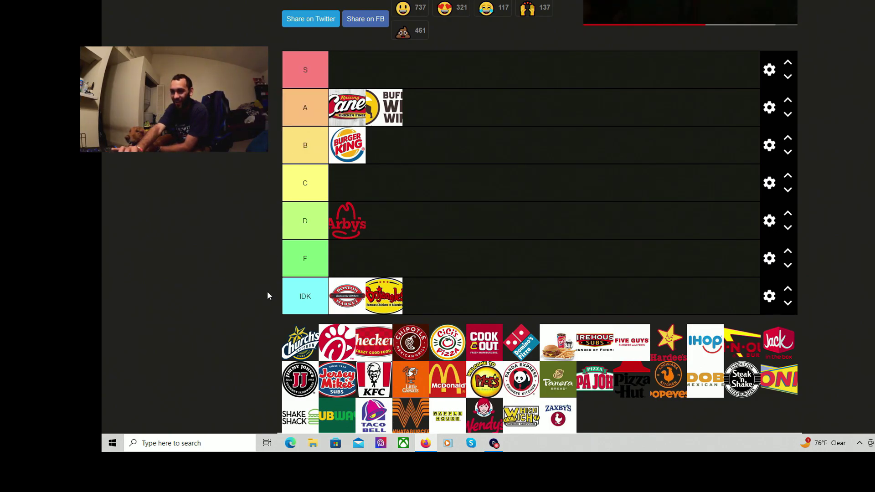
{"action": "mouse_move", "coordinate": [301, 346]}
{"action": "left_mouse_down"}
{"action": "mouse_move", "coordinate": [330, 285]}
{"action": "mouse_move", "coordinate": [426, 295]}
{"action": "left_mouse_up"}
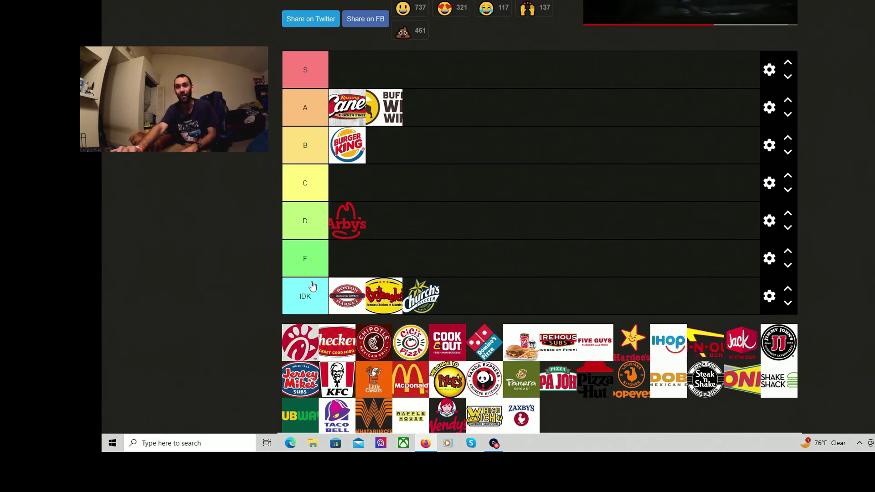
{"action": "left_click_drag", "start_coordinate": [301, 342], "coordinate": [356, 75]}
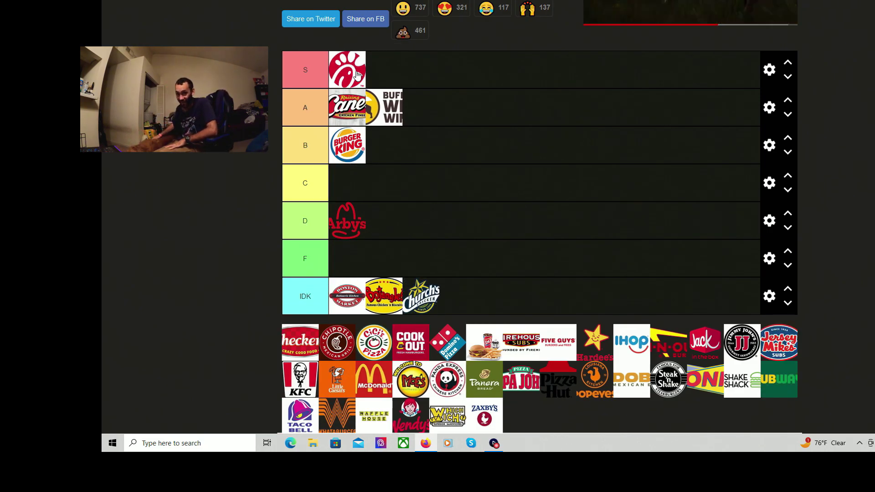